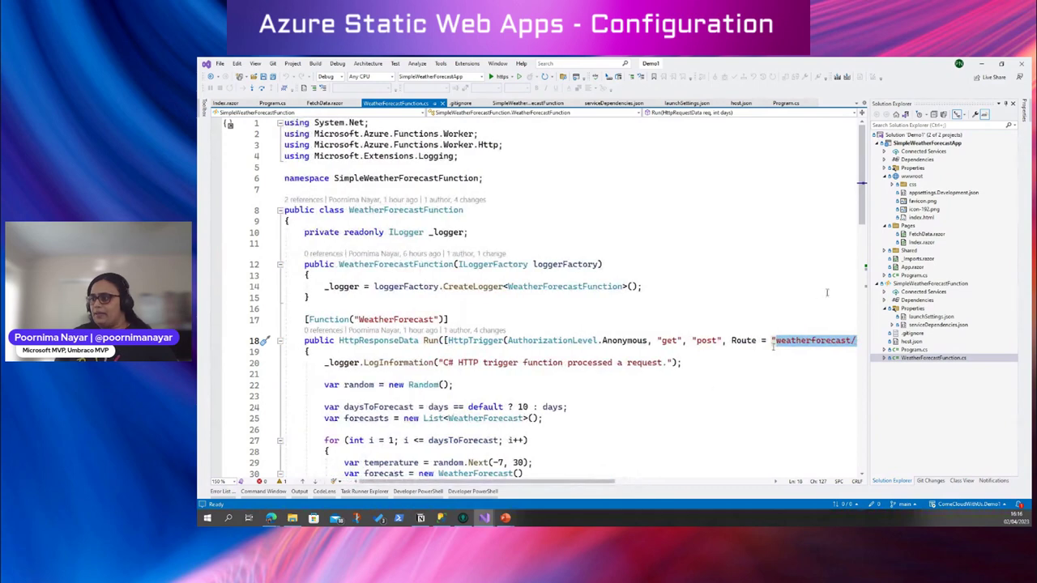
Examine the forecast loop in the WeatherForecast function and the temperature switch in its Summary method
left_click_drag(864, 203, 865, 266)
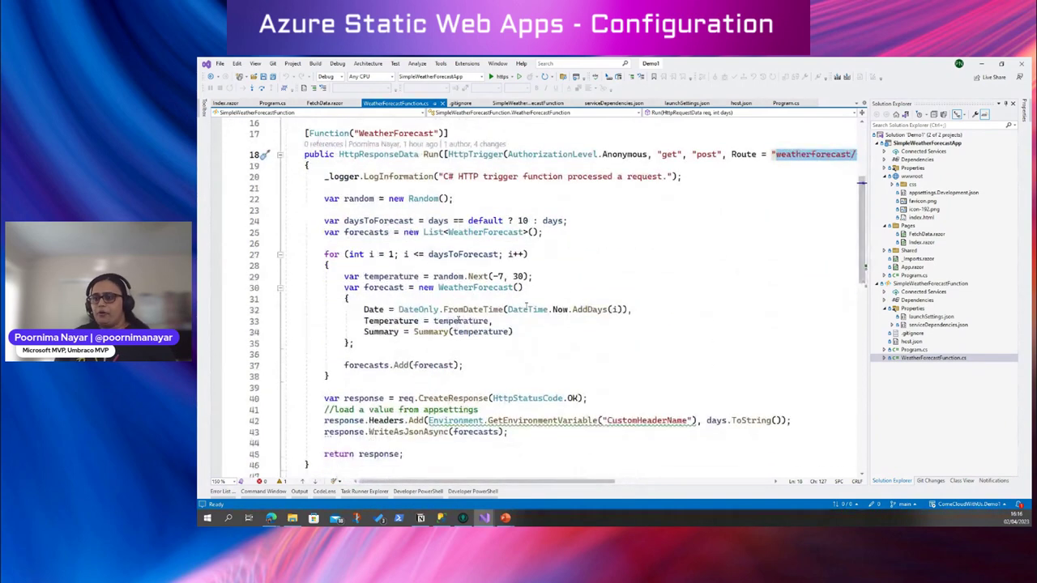
left_click(463, 287)
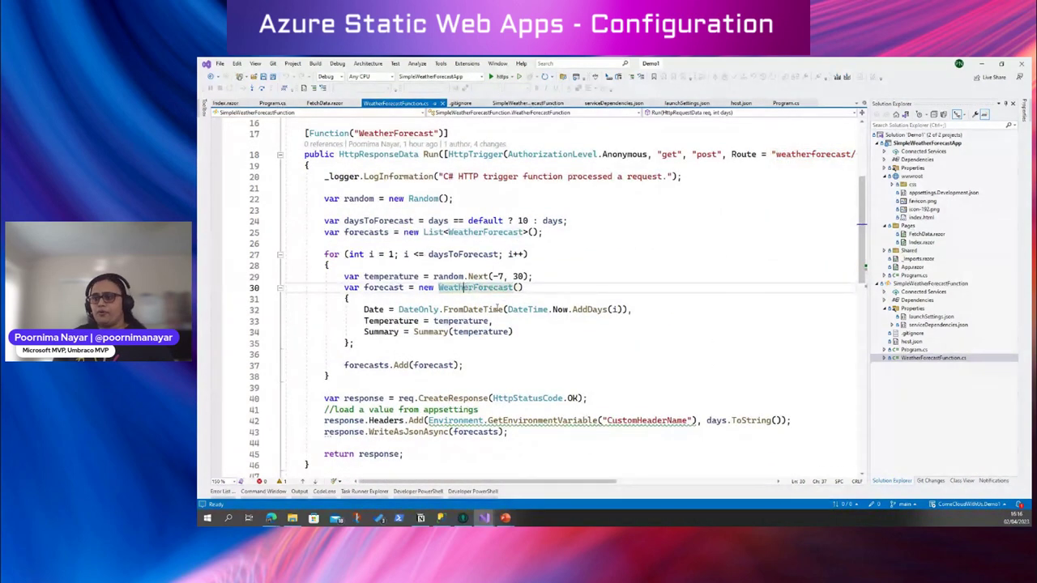
left_click(369, 309)
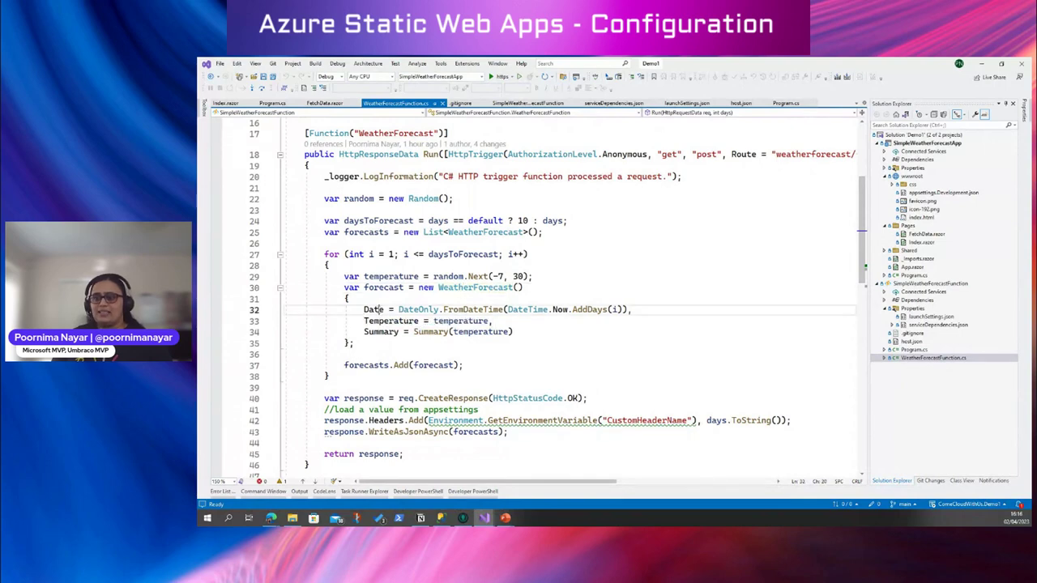
left_click(390, 321)
double_click(390, 321)
left_click_drag(455, 277, 534, 280)
left_click(378, 332)
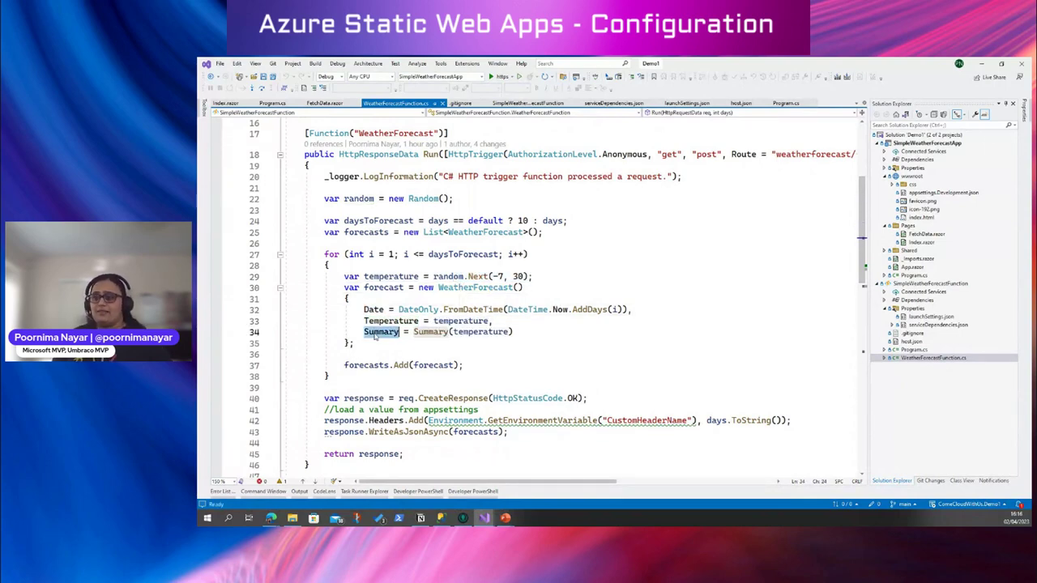
scroll(864, 301, "down", 5)
scroll(864, 301, "down", 1)
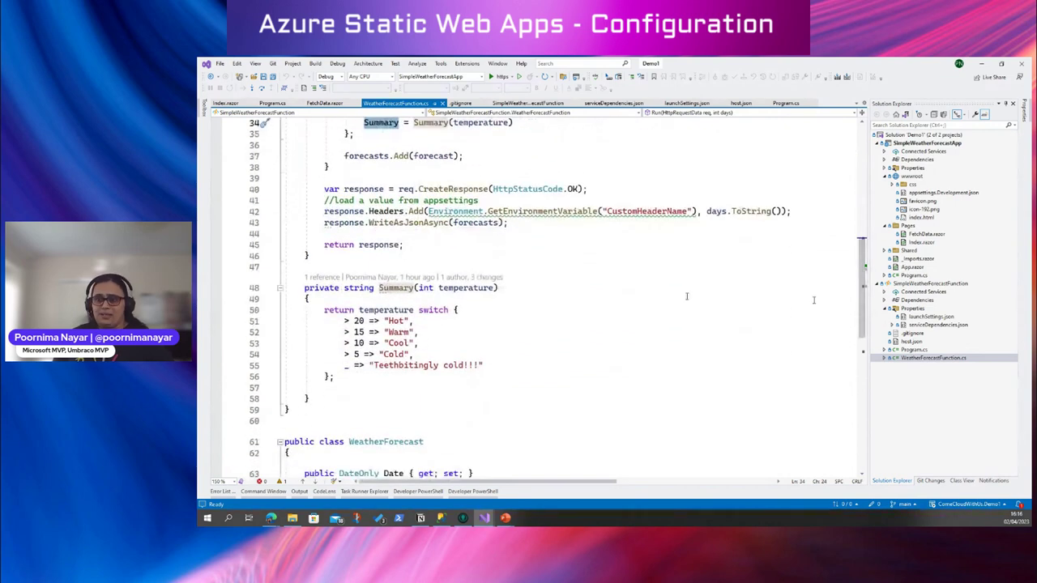
left_click_drag(324, 310, 482, 366)
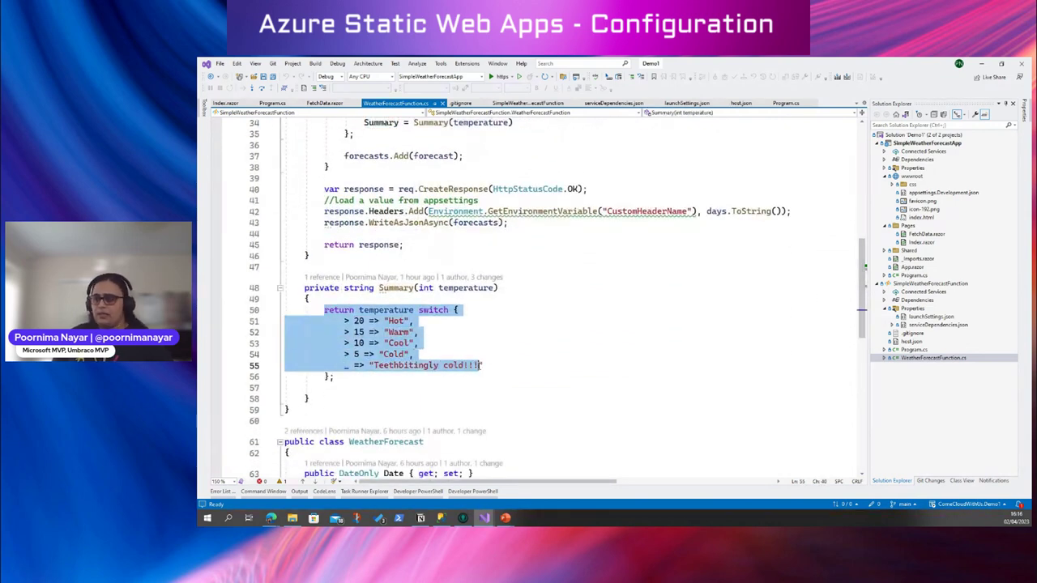
left_click(810, 321)
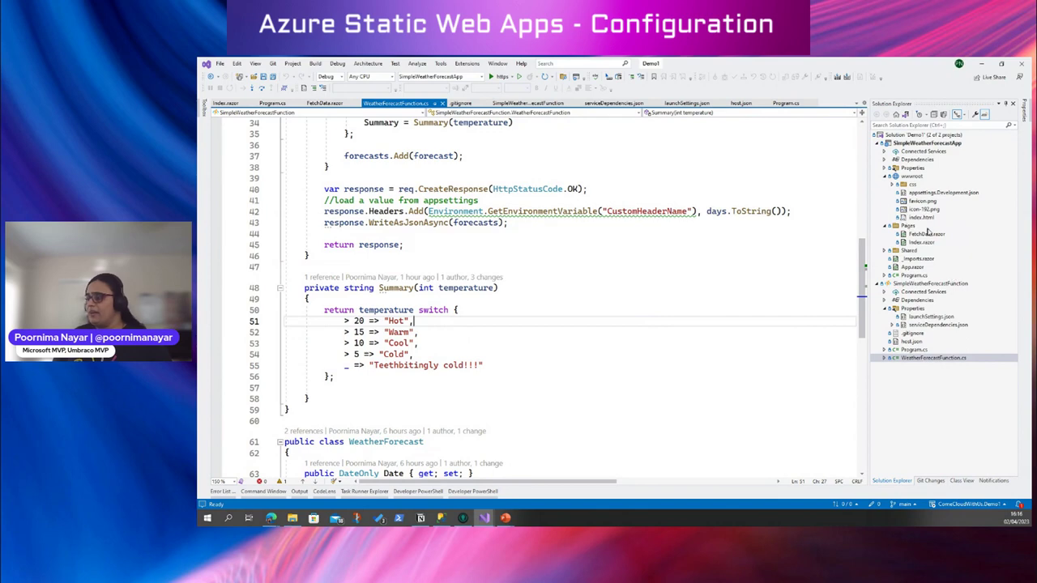
Open FetchData.razor and examine its GetFromJsonAsync call to api/WeatherForecast/10 and the forecast table markup
double_click(926, 234)
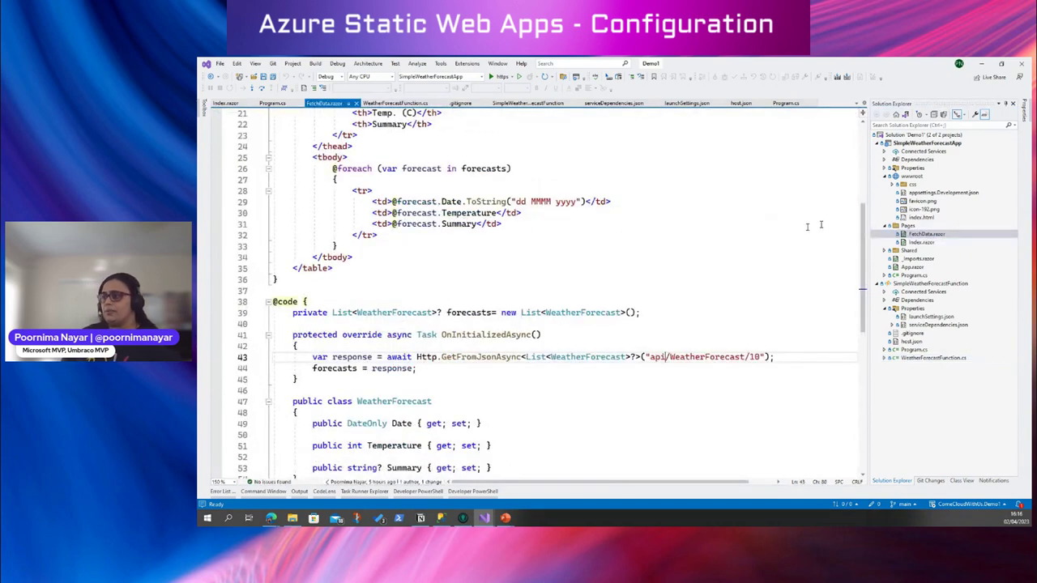
scroll(713, 292, "down", 1)
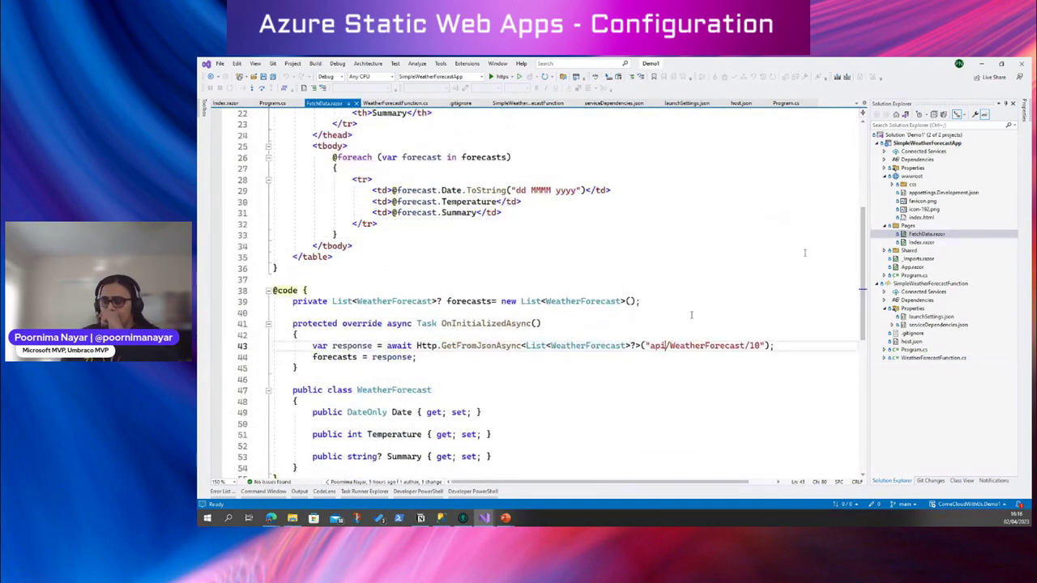
left_click_drag(663, 346, 764, 346)
double_click(756, 346)
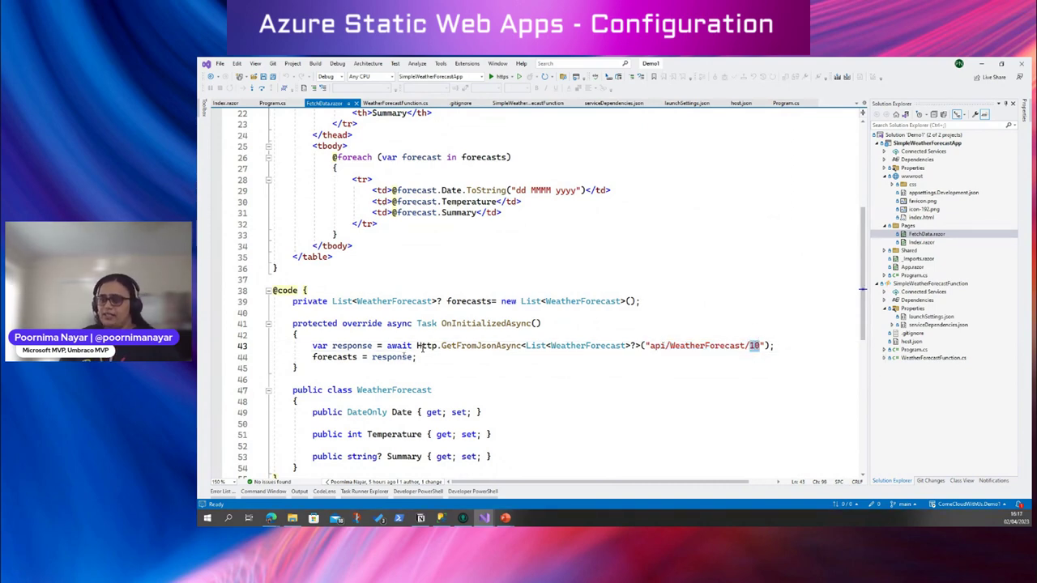
double_click(468, 346)
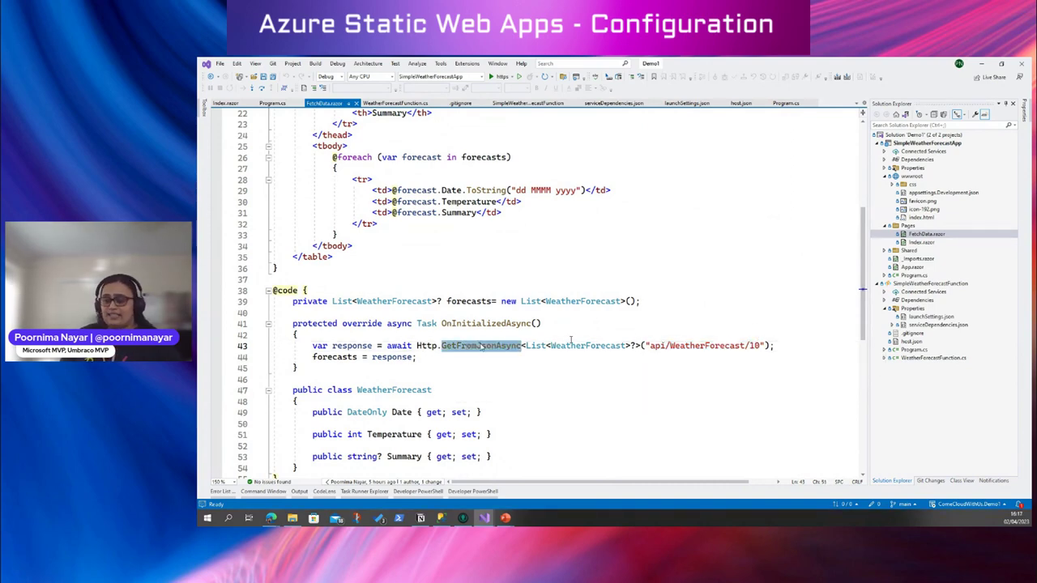
left_click_drag(857, 273, 859, 212)
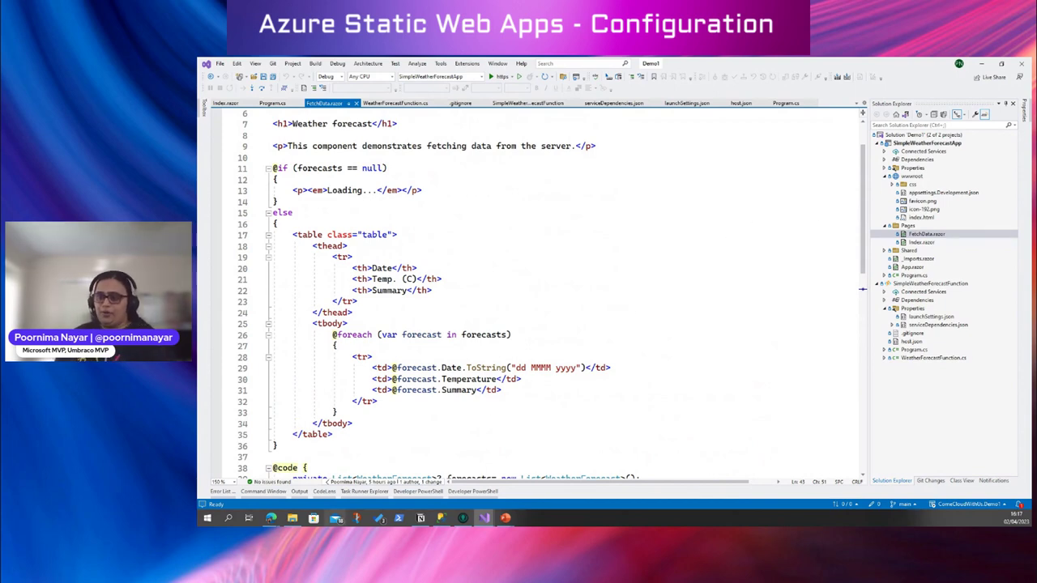
Switch to the Azure portal in the browser, find Static Web App in the Marketplace from the comecloudwithus-1 resource group, and start creating it
mouse_move(273, 519)
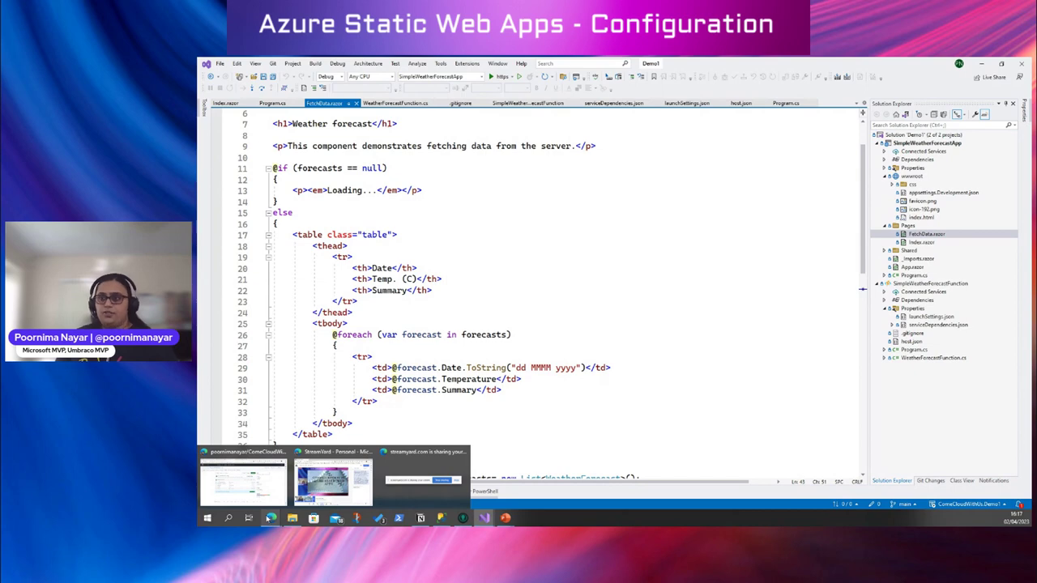
left_click(247, 486)
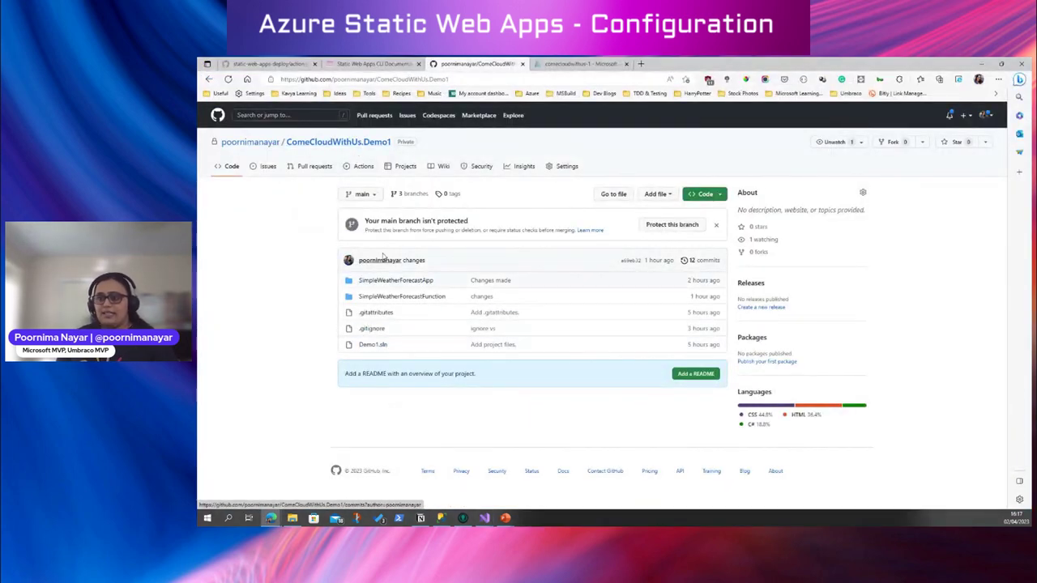
left_click(579, 64)
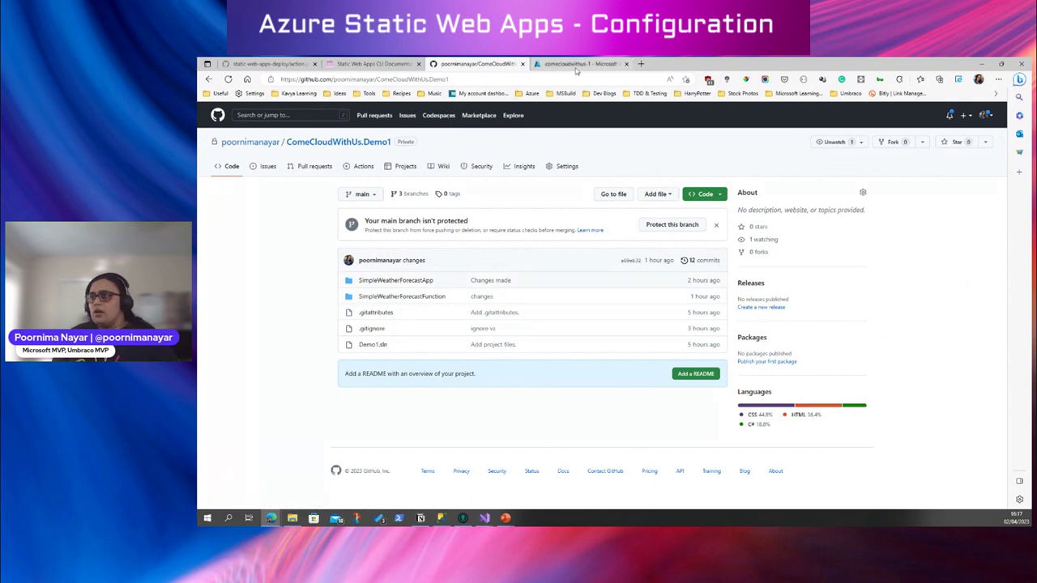
left_click(340, 168)
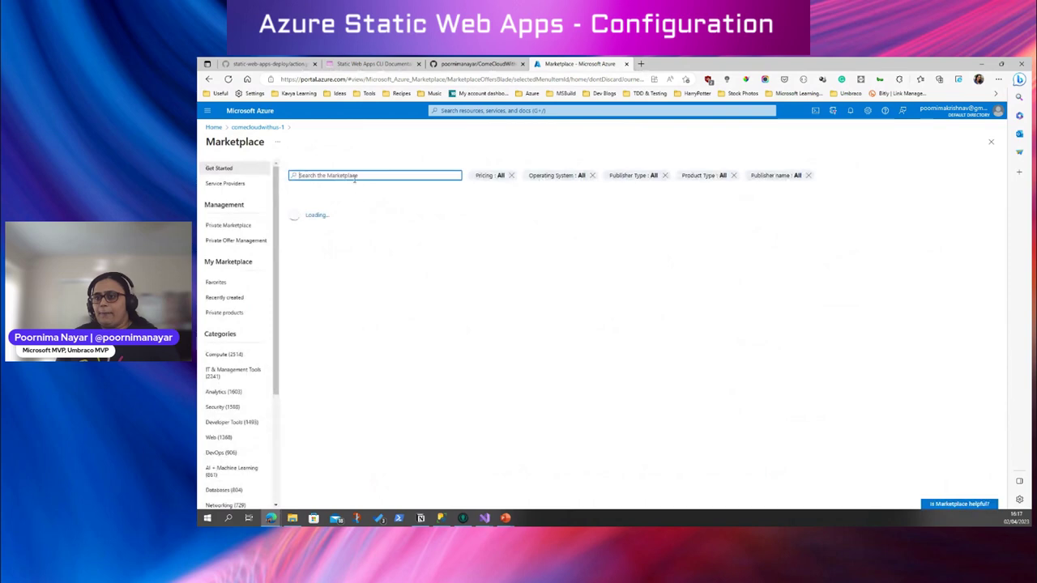
type("static")
left_click(339, 190)
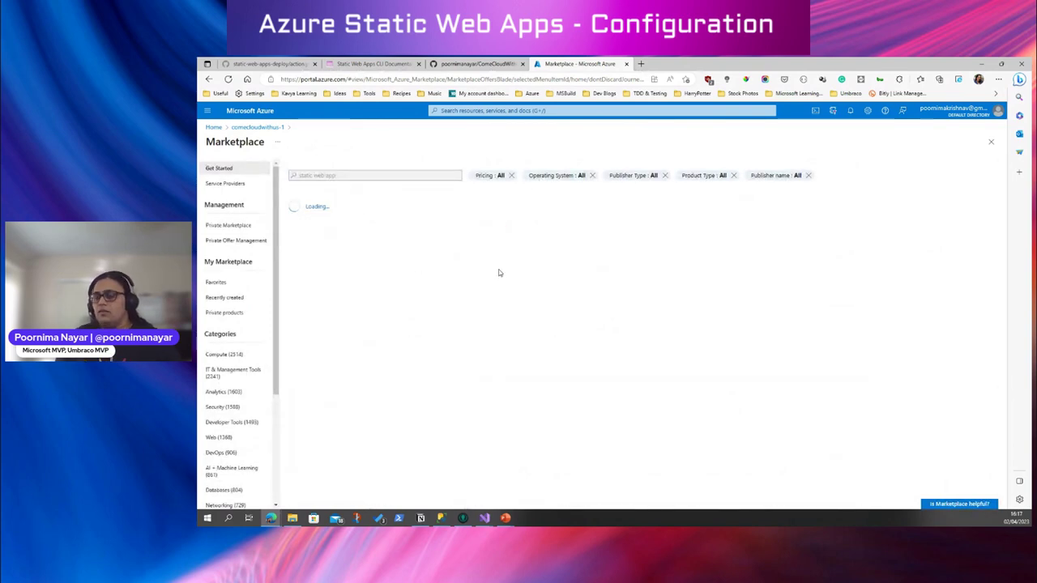
left_click(448, 259)
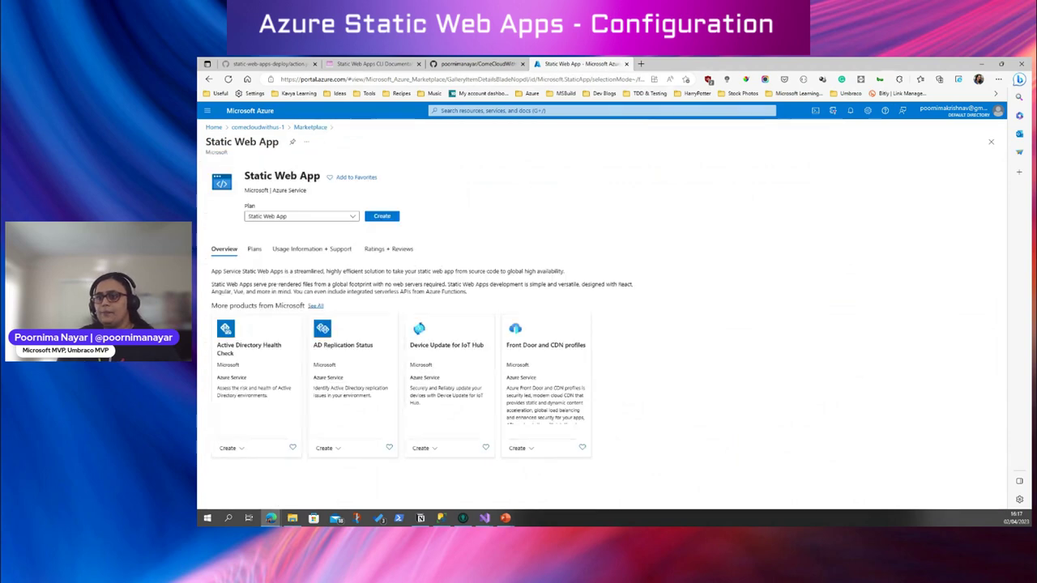
left_click(385, 230)
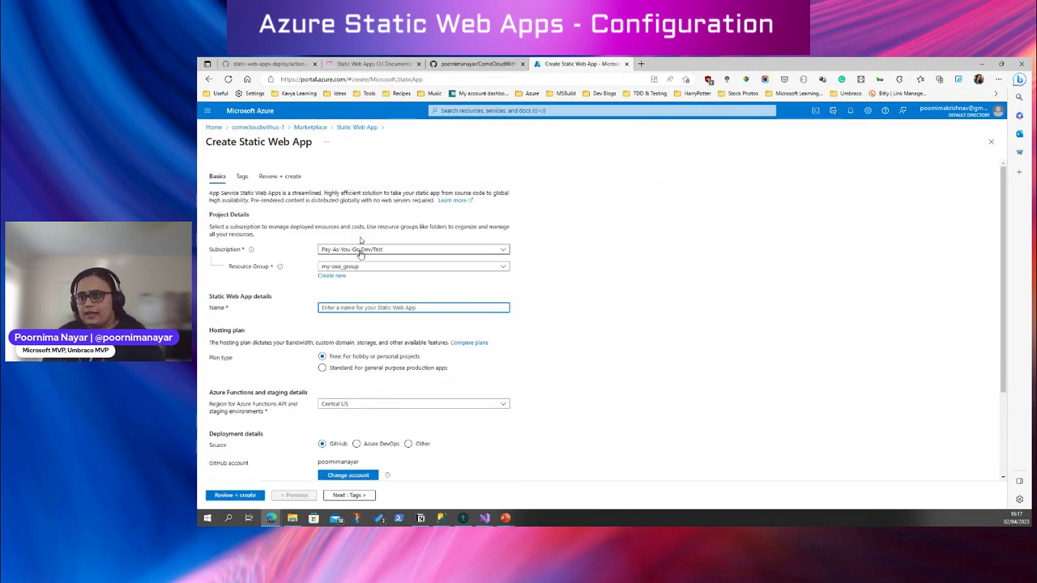
Set the subscription to Microsoft Azure Sponsorship and name the static web app comecloudwithus-demo1
left_click(360, 251)
left_click(364, 278)
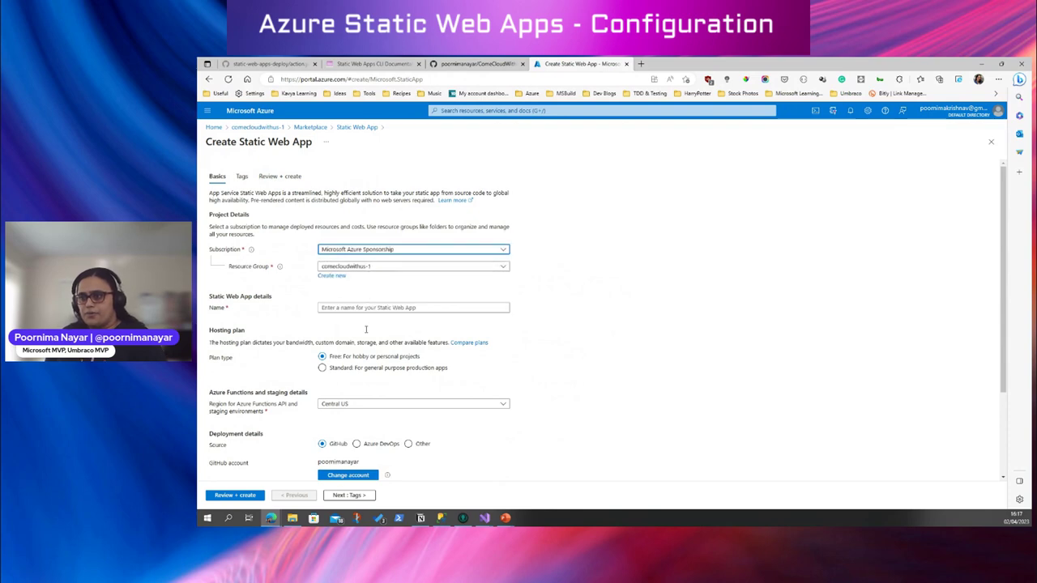
left_click(345, 308)
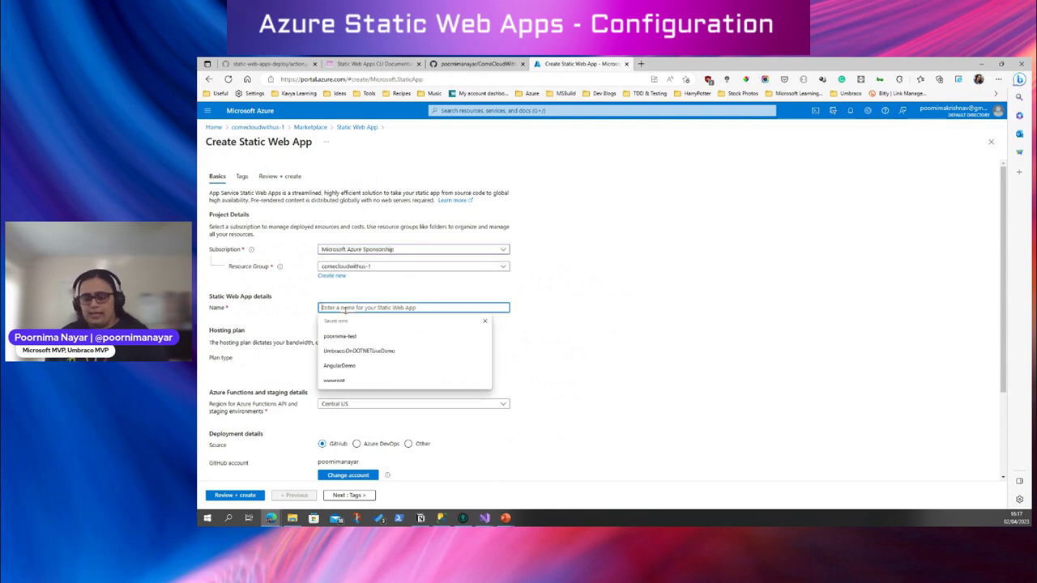
type("comecloudwithus")
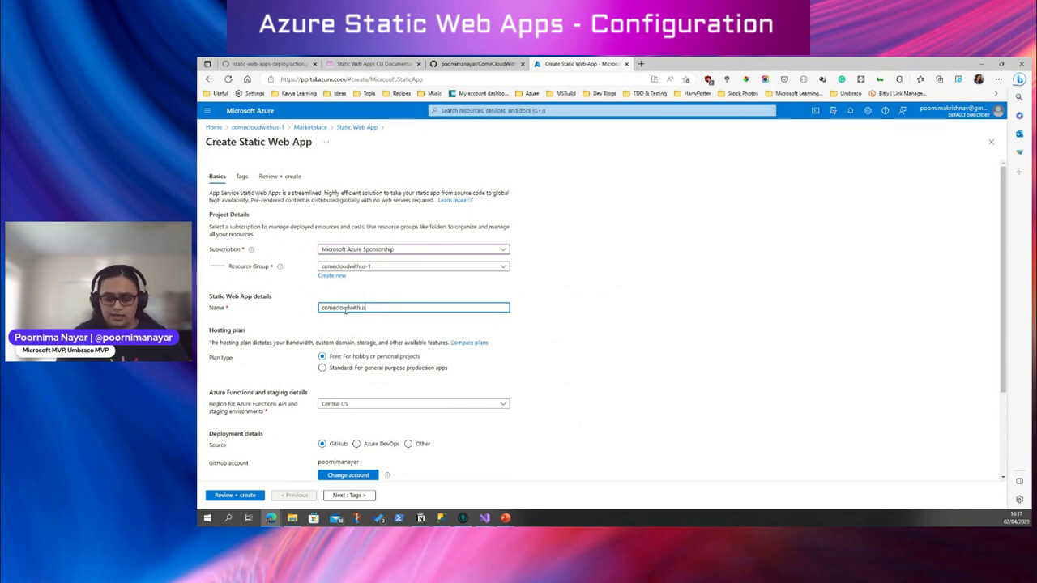
type("1")
left_click(348, 321)
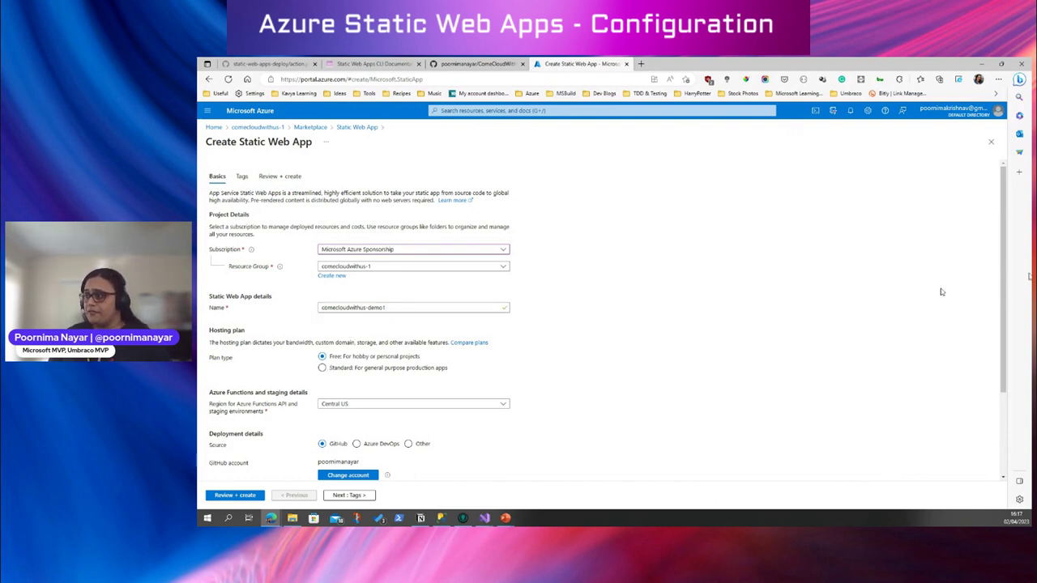
Set the region for the Azure Functions API and staging environments to West Europe
scroll(942, 292, "down", 2)
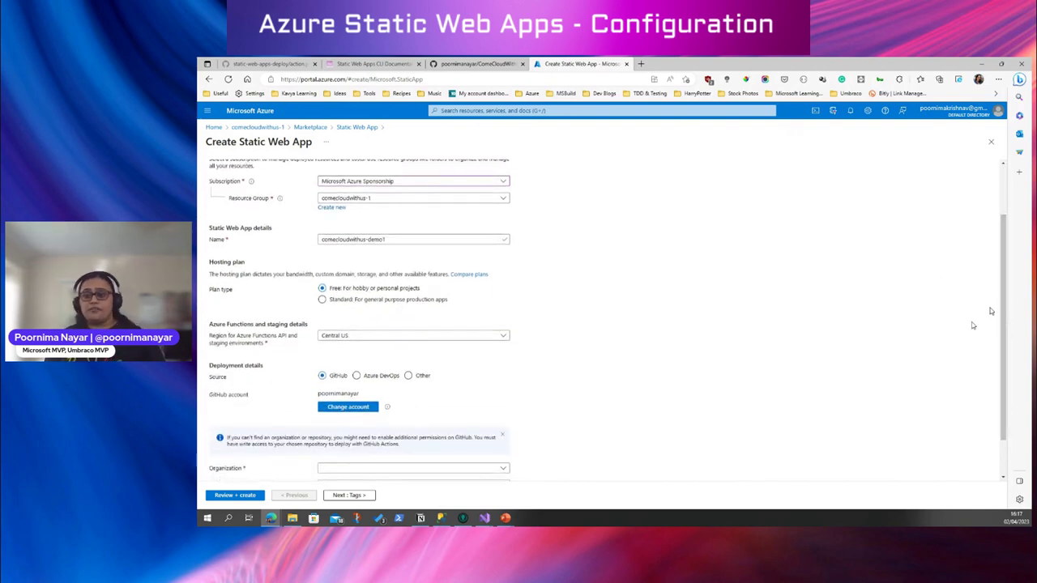
left_click(442, 336)
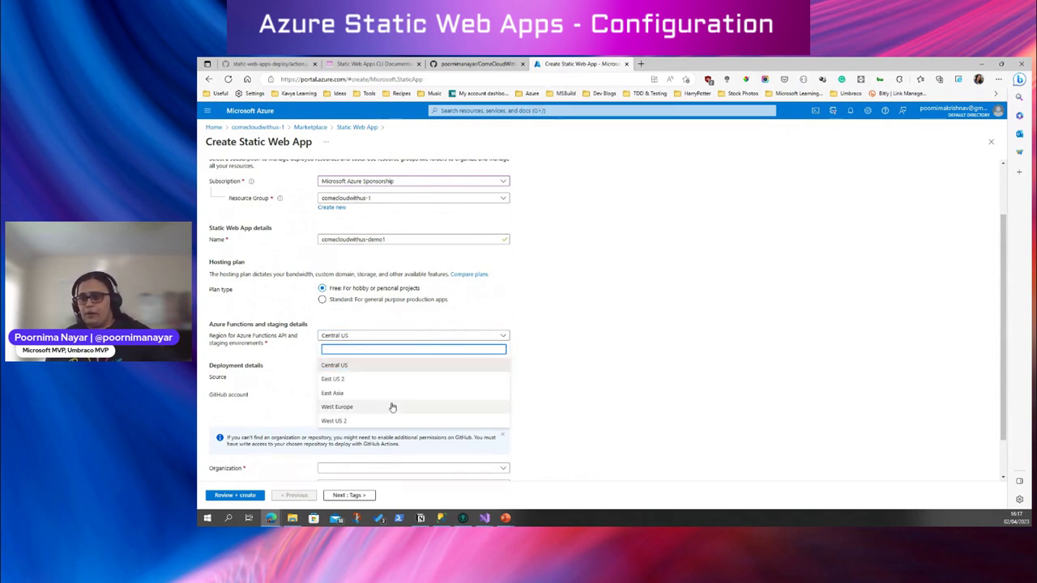
left_click(392, 407)
Set the deployment source to the personal GitHub organization, the ComeCloudWithUs.Demo1 repository and the main branch
scroll(633, 388, "down", 1)
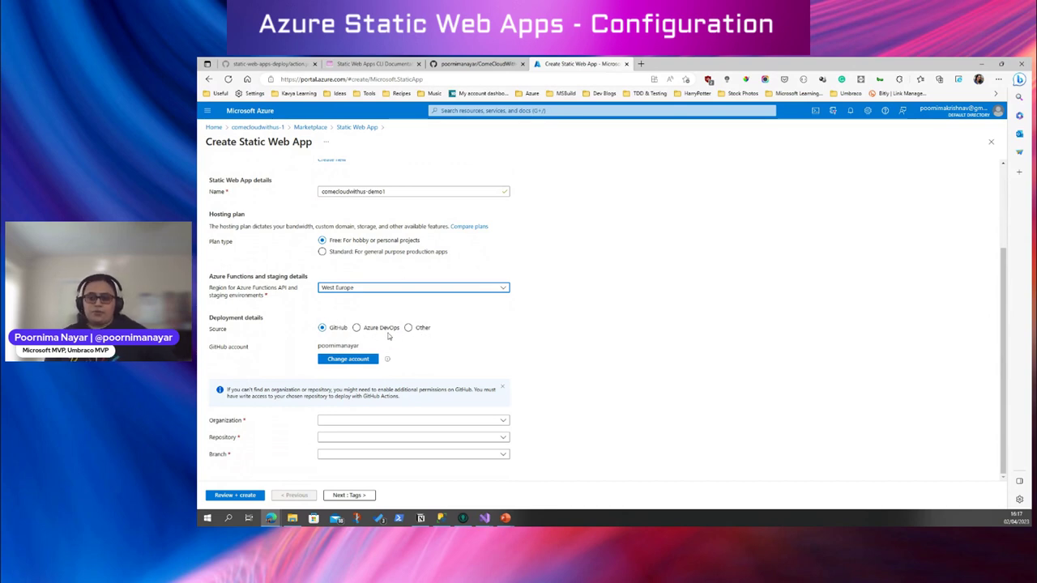
left_click(389, 421)
left_click(369, 450)
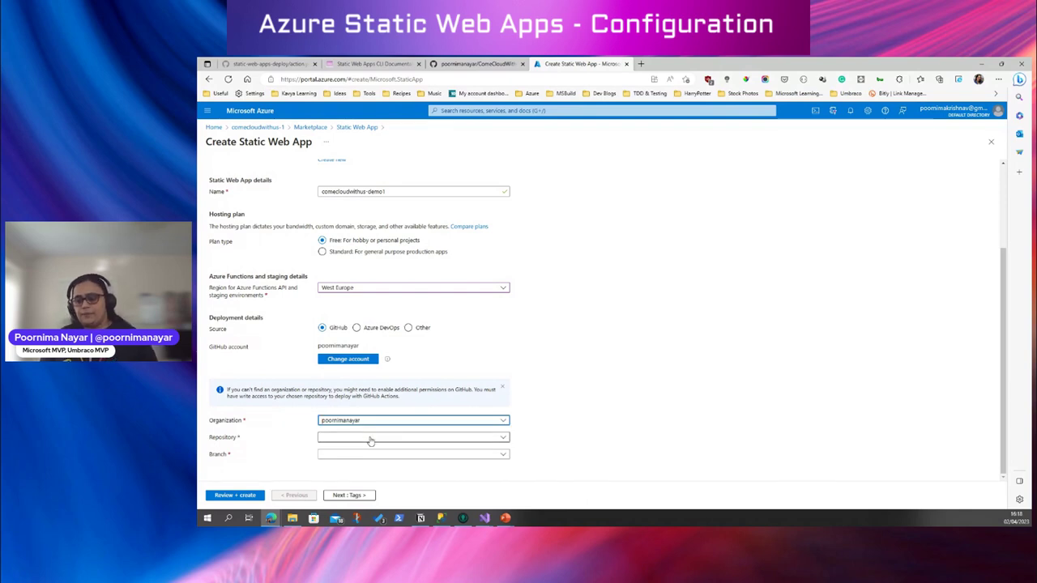
left_click(377, 438)
type("come")
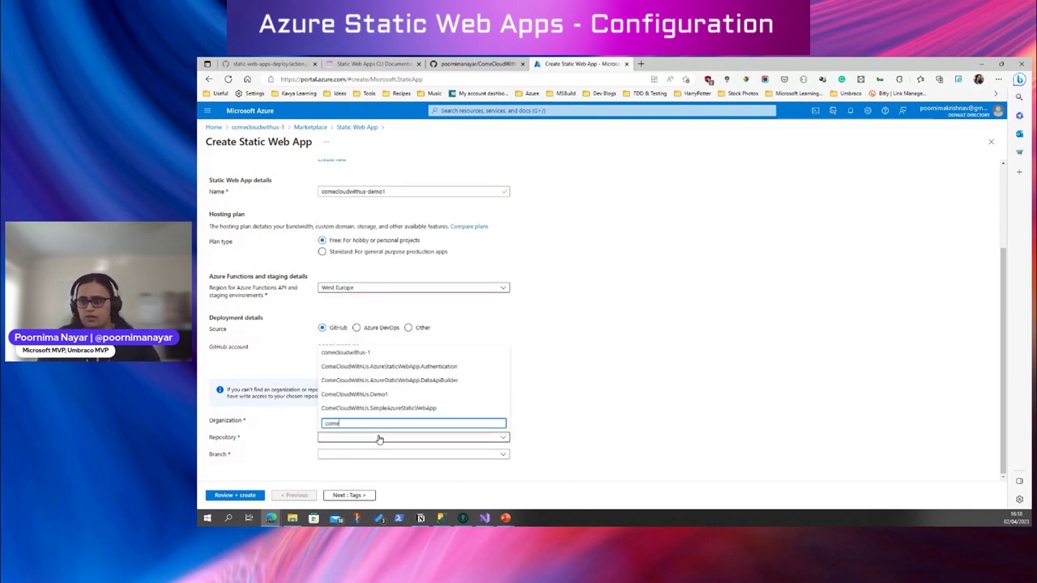
left_click(336, 394)
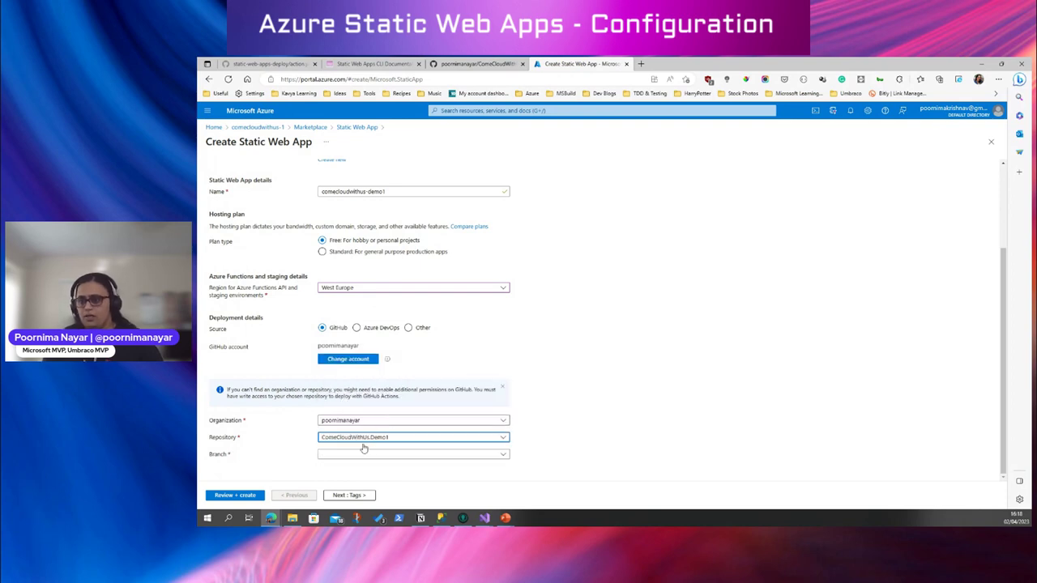
left_click(366, 458)
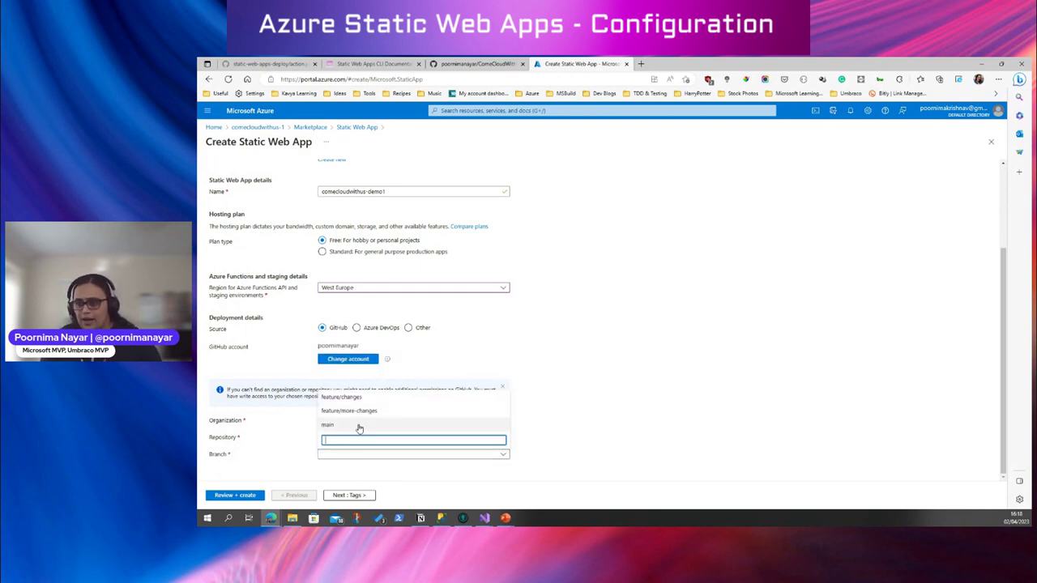
left_click(359, 426)
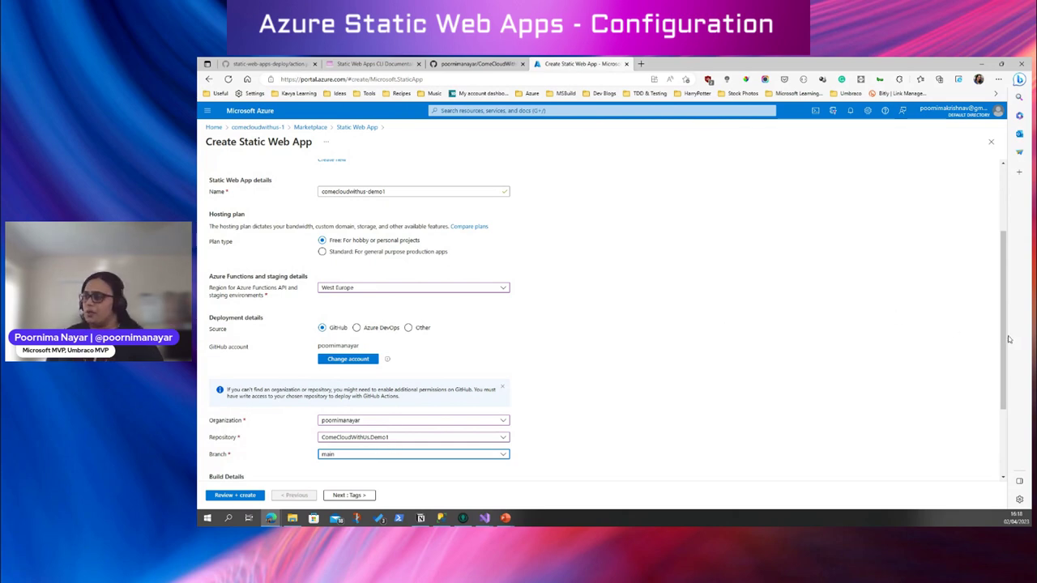
Choose the Blazor build preset in the build details
scroll(341, 438, "down", 3)
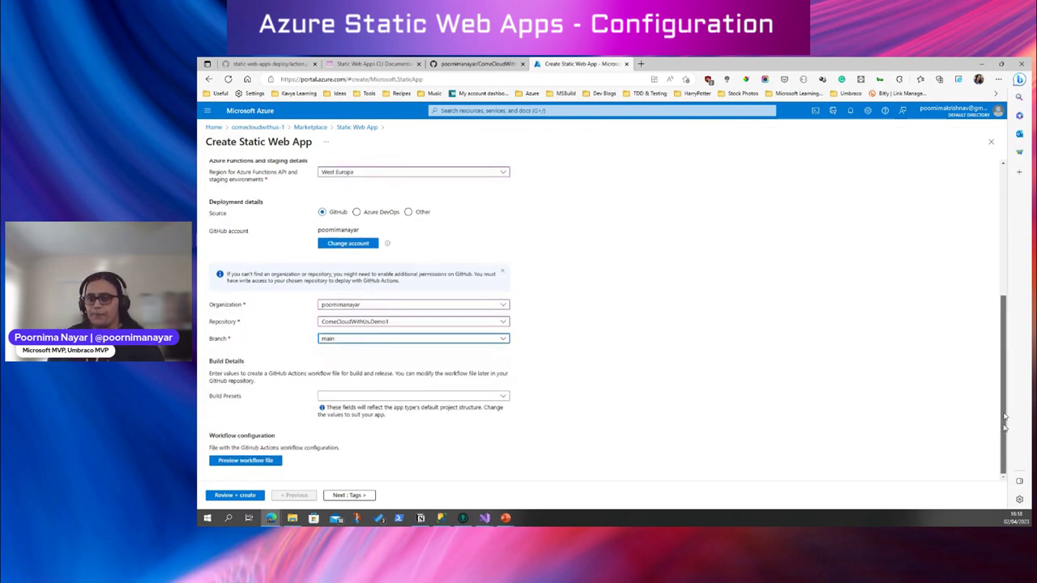
left_click(343, 396)
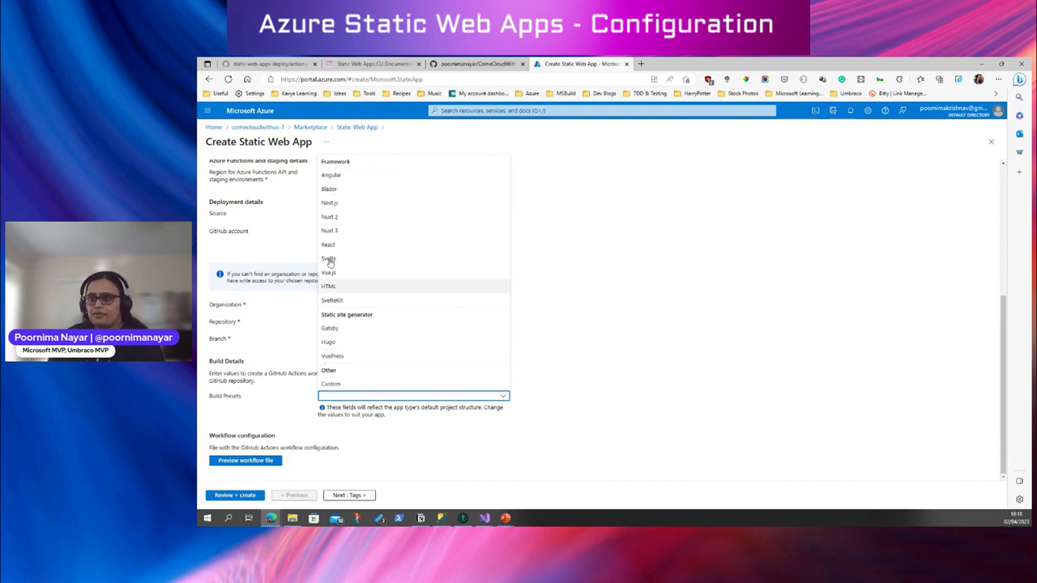
left_click(336, 190)
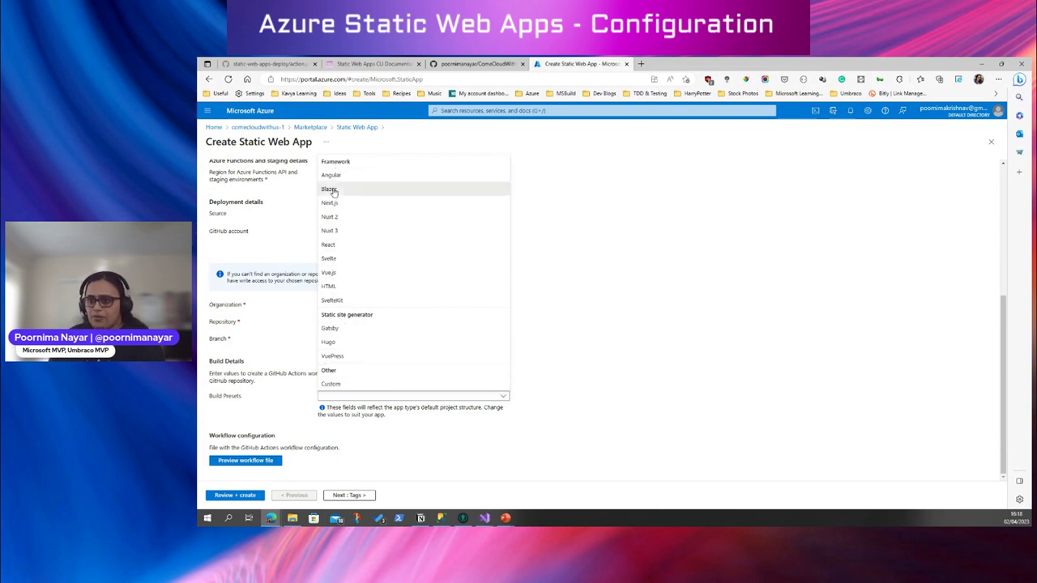
scroll(405, 412, "down", 1)
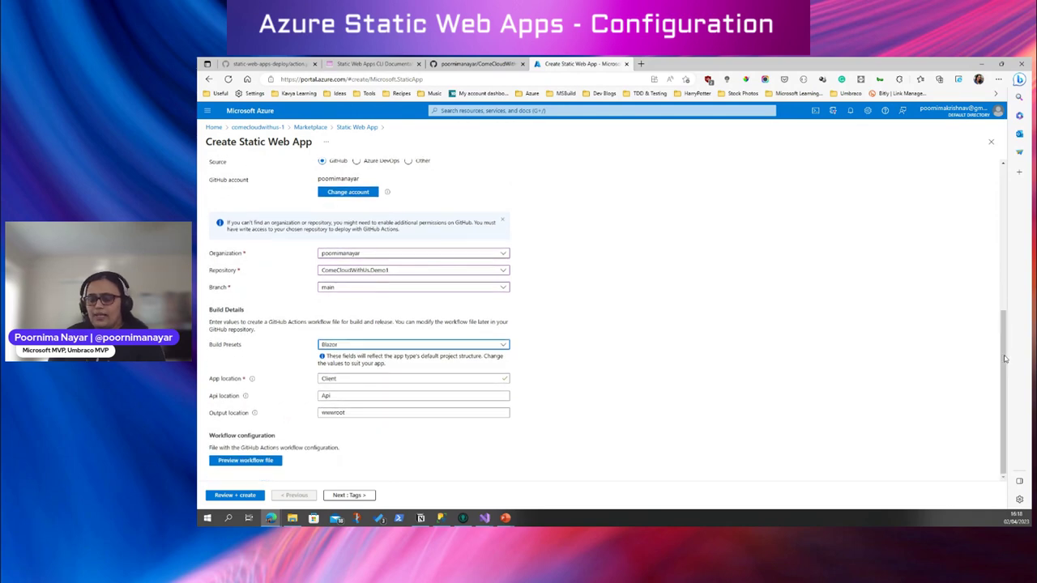
Set the app location to SimpleWeatherForecastApp, copying the Blazor project's name from the Demo1 solution in Visual Studio
left_click(340, 378)
left_click_drag(340, 379, 314, 379)
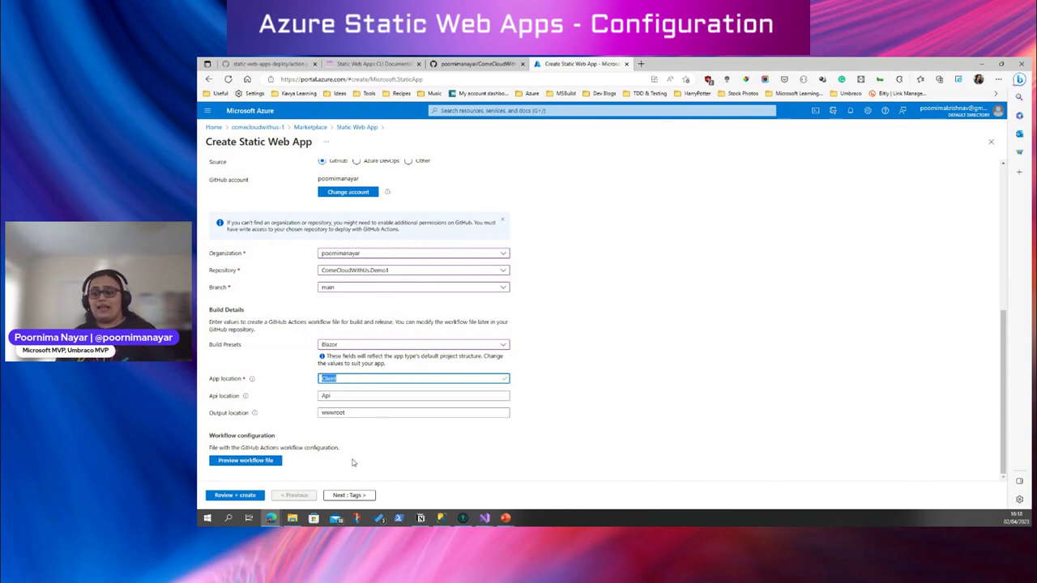
left_click(484, 518)
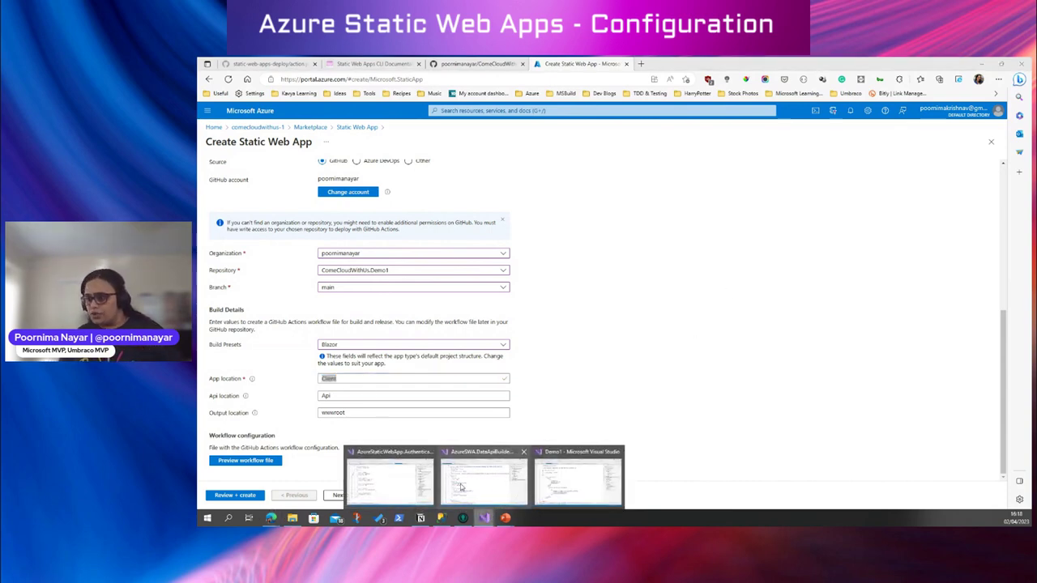
left_click(554, 465)
left_click(929, 145)
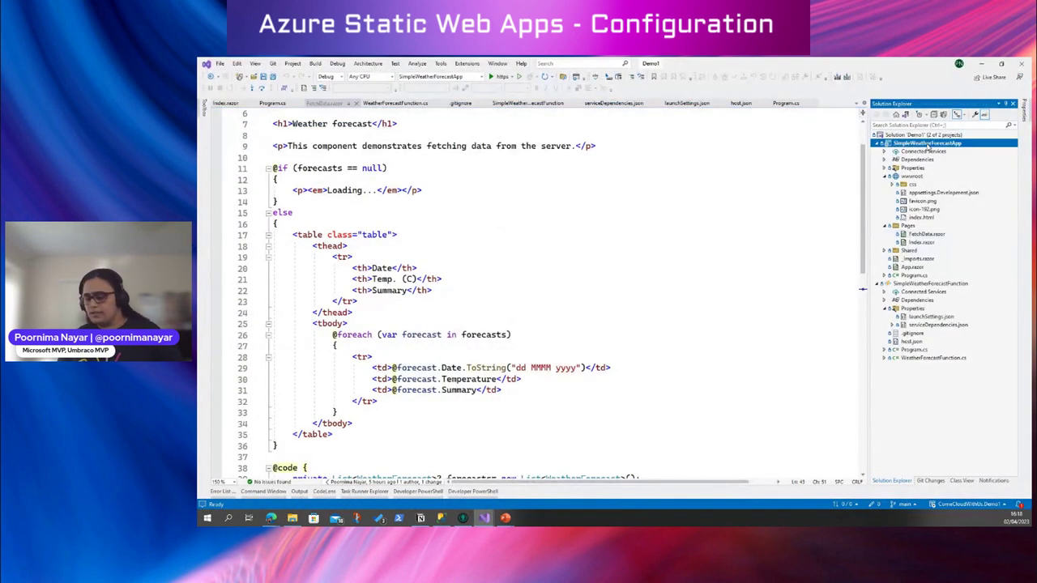
double_click(929, 145)
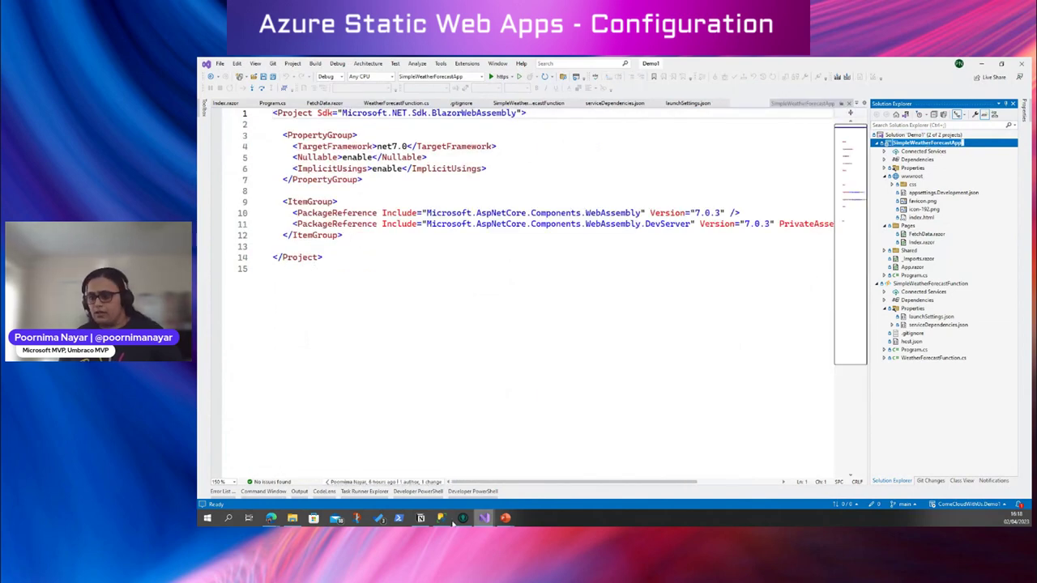
left_click(272, 519)
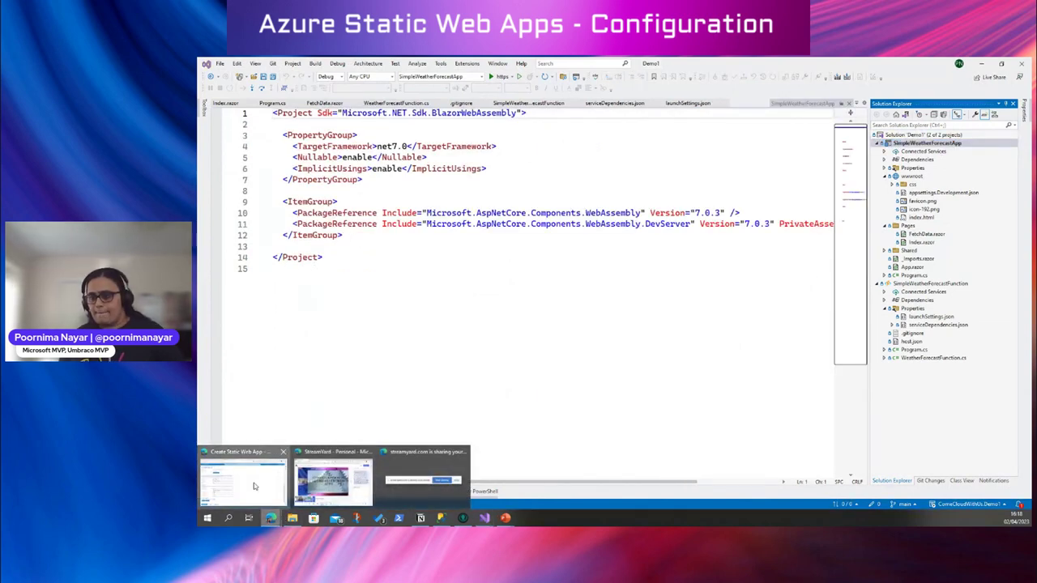
left_click(239, 468)
type("SimpleWeatherForecastApp")
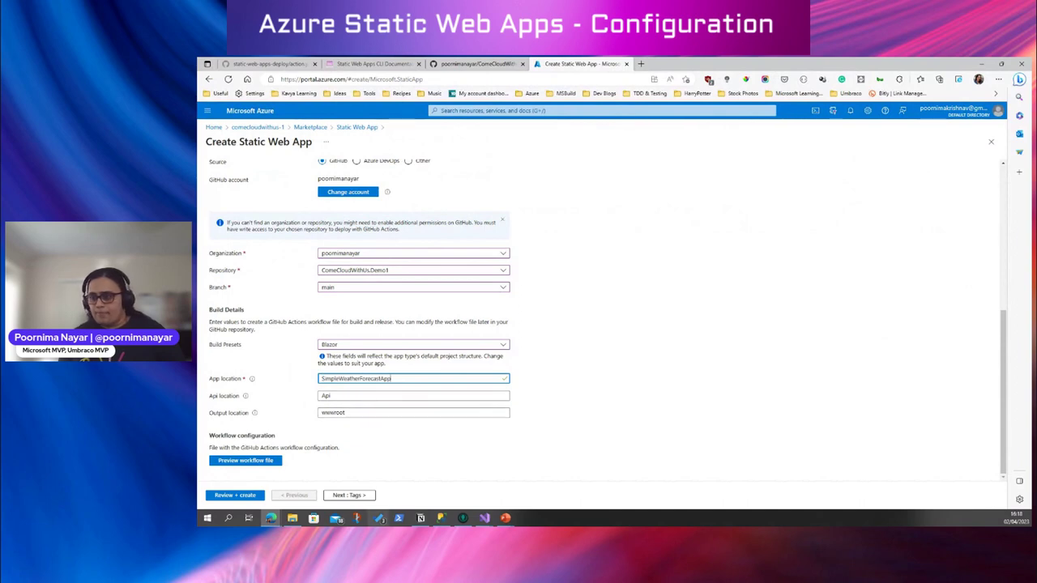
Set the Api location to SimpleWeatherForecastFunction, copying the Functions project's name from the Demo1 solution in Visual Studio
left_click(485, 519)
left_click(553, 482)
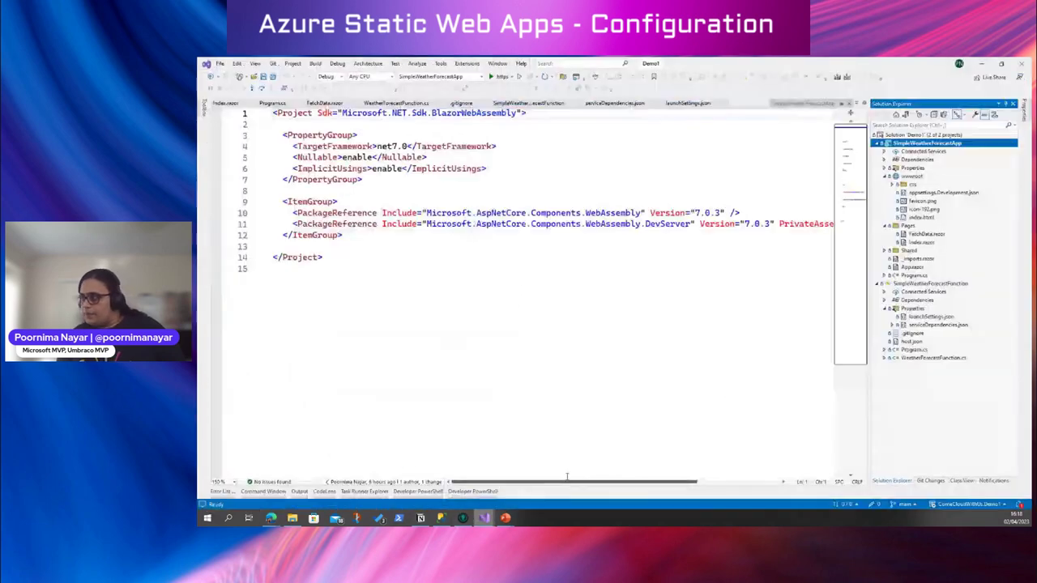
left_click(902, 283)
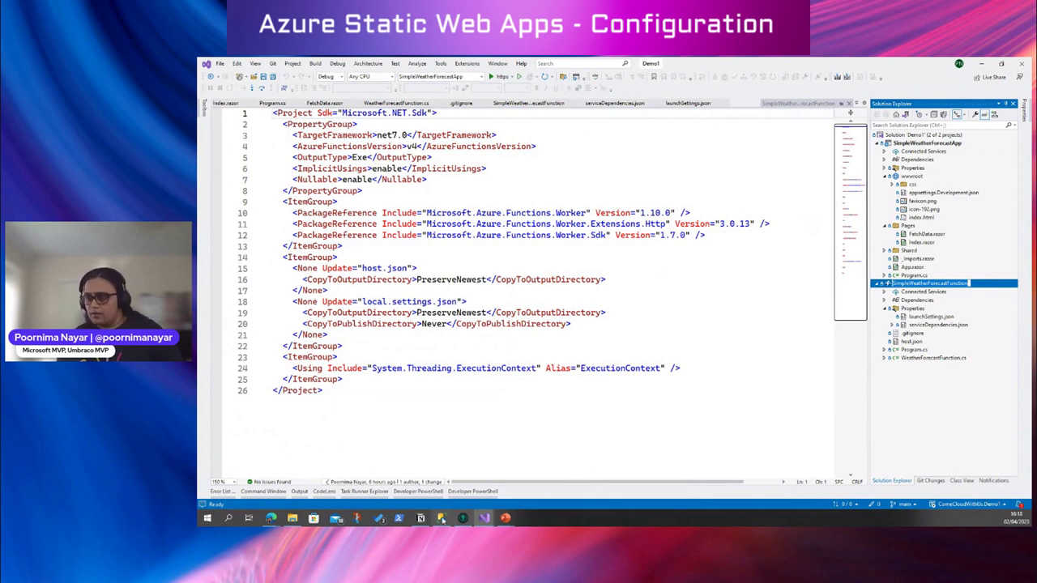
left_click(273, 519)
left_click(368, 482)
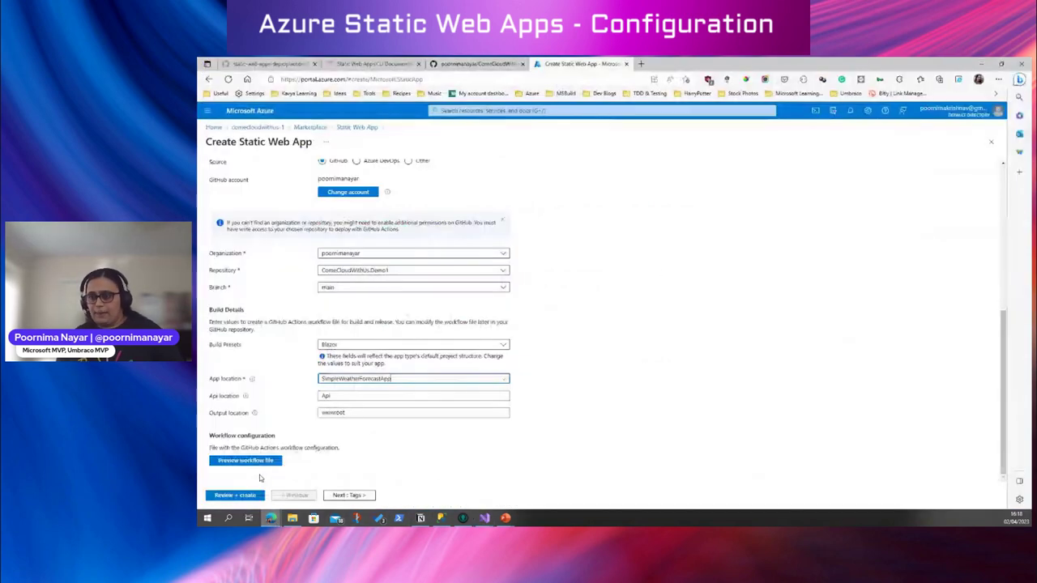
left_click(336, 396)
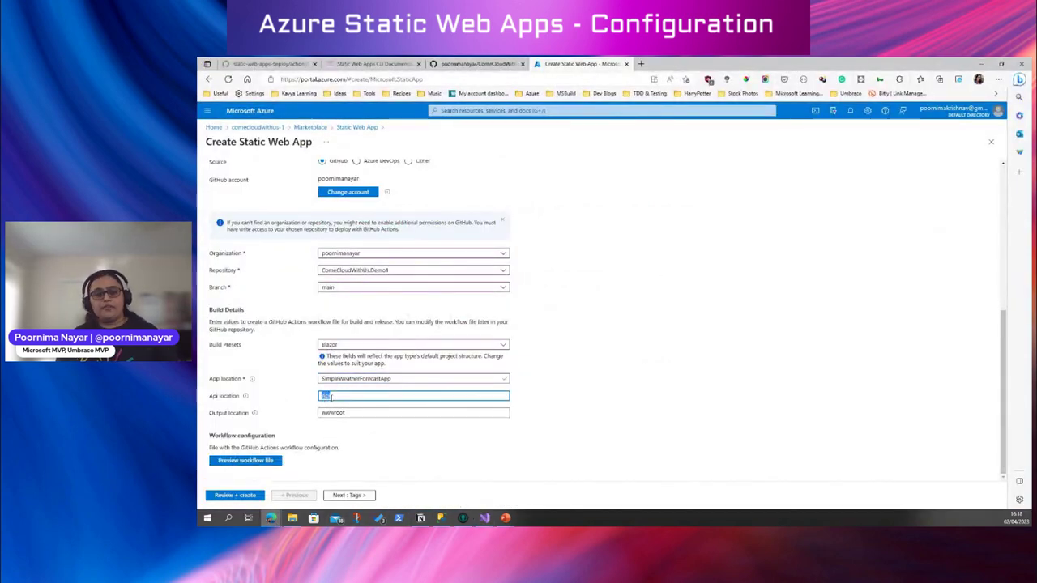
type("SimpleWeatherForecastFunction")
Keep wwwroot as the output location, review the configuration and create the static web app
left_click(347, 413)
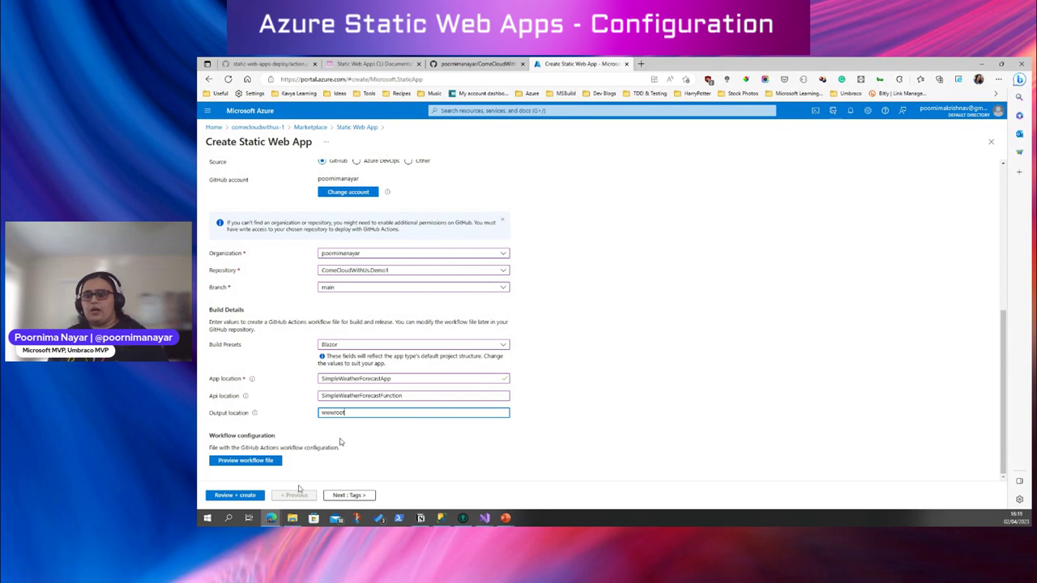
left_click(247, 497)
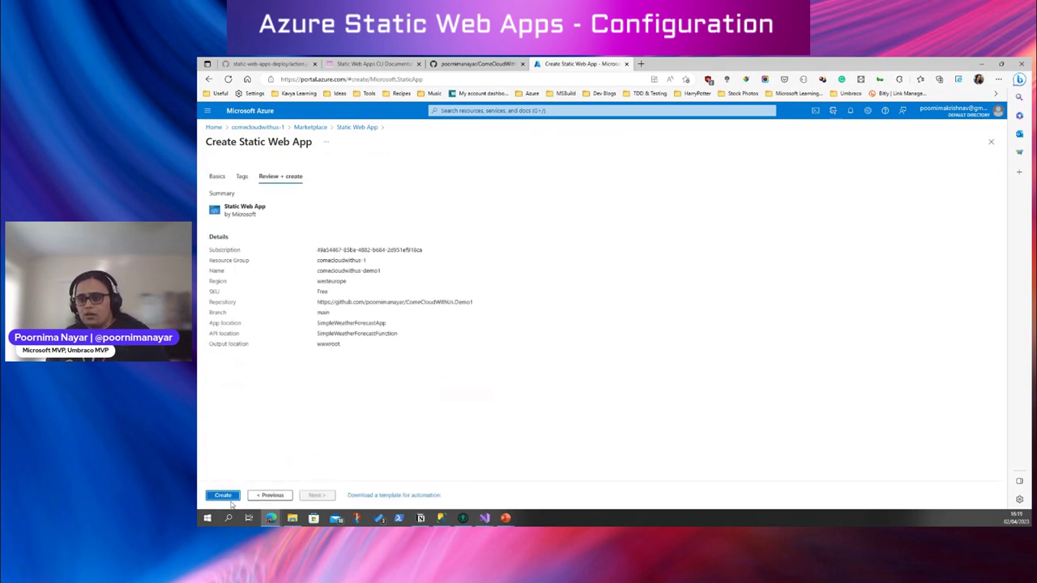
left_click(223, 496)
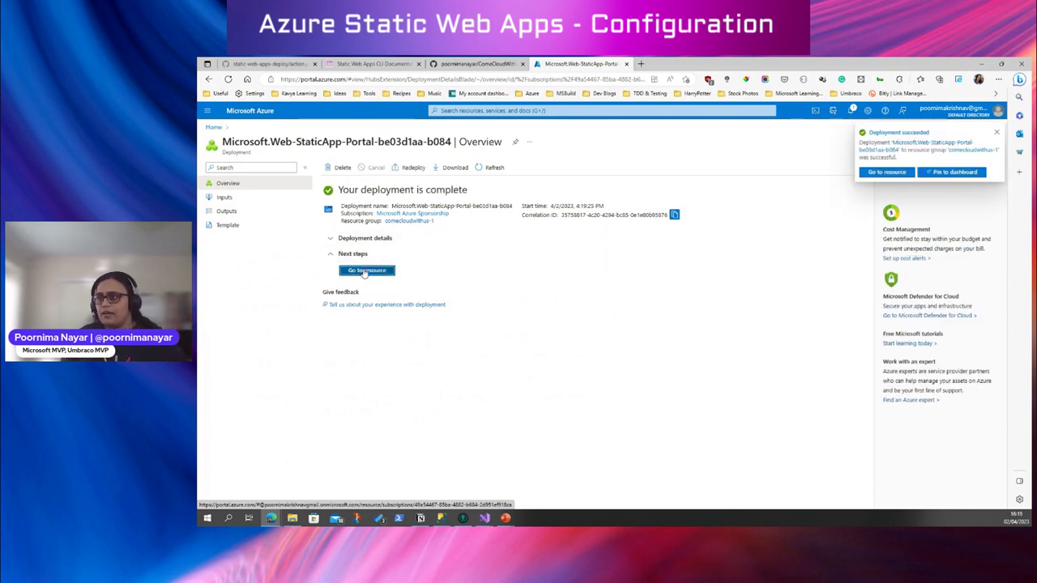
Go to the deployed comecloudwithus-demo1 resource and open its site URL in a new browser tab
left_click(363, 270)
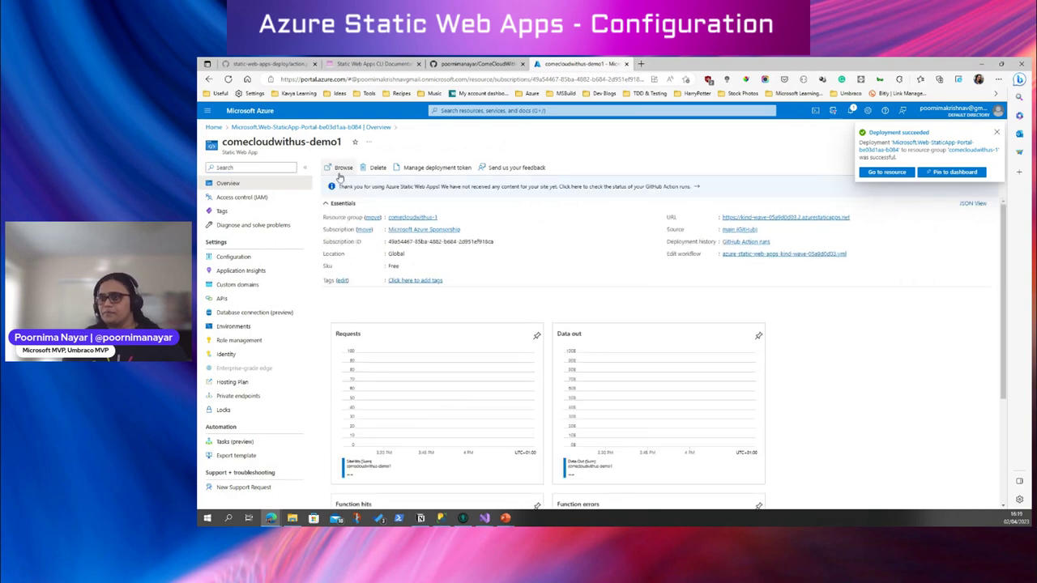
left_click_drag(347, 151, 222, 144)
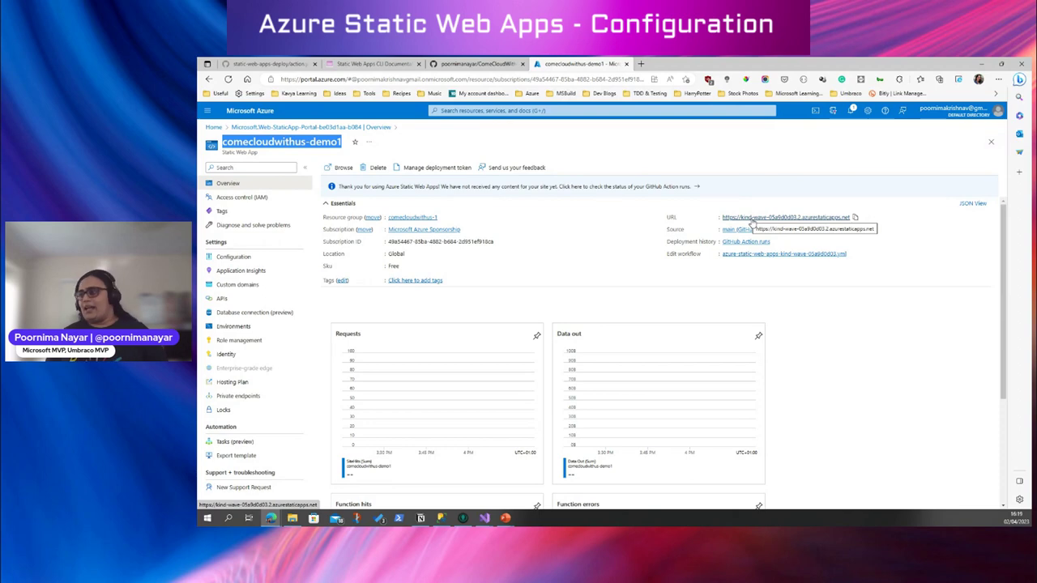
right_click(752, 220)
left_click(771, 228)
left_click(640, 64)
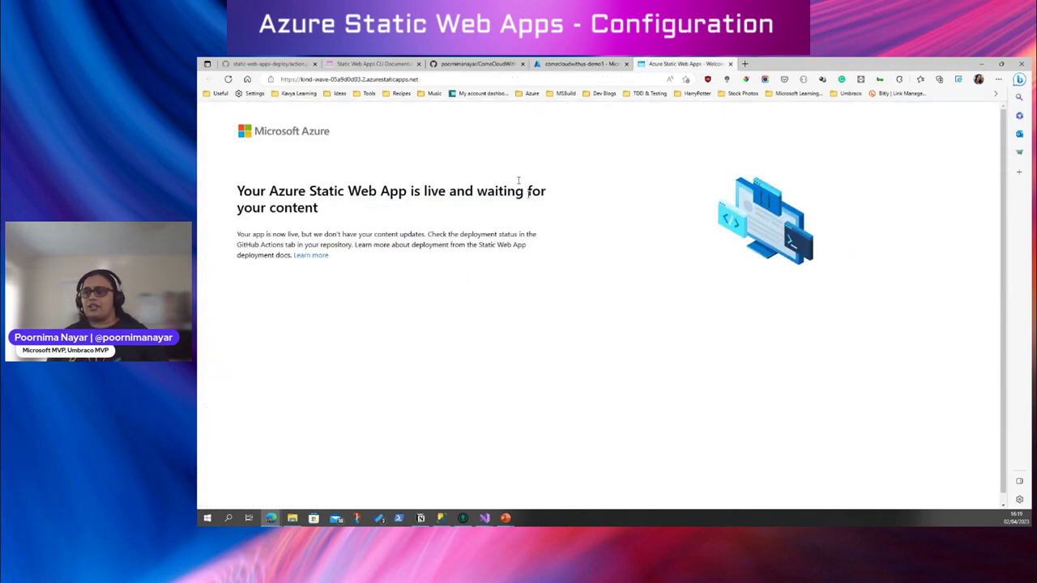
Reload the ComeCloudWithUs.Demo1 repository on GitHub and check its Actions workflow runs
left_click(580, 63)
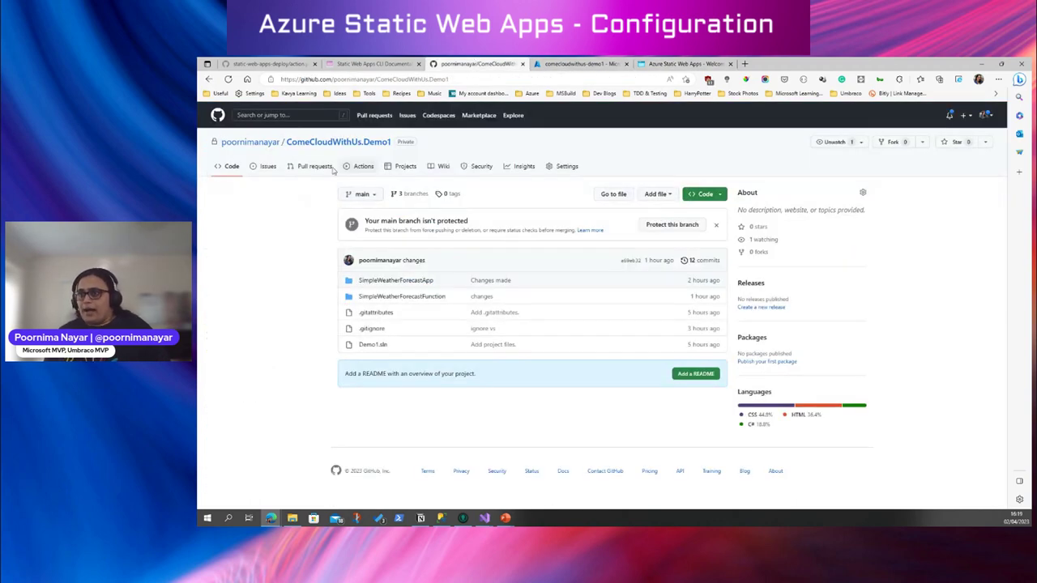
left_click(356, 147)
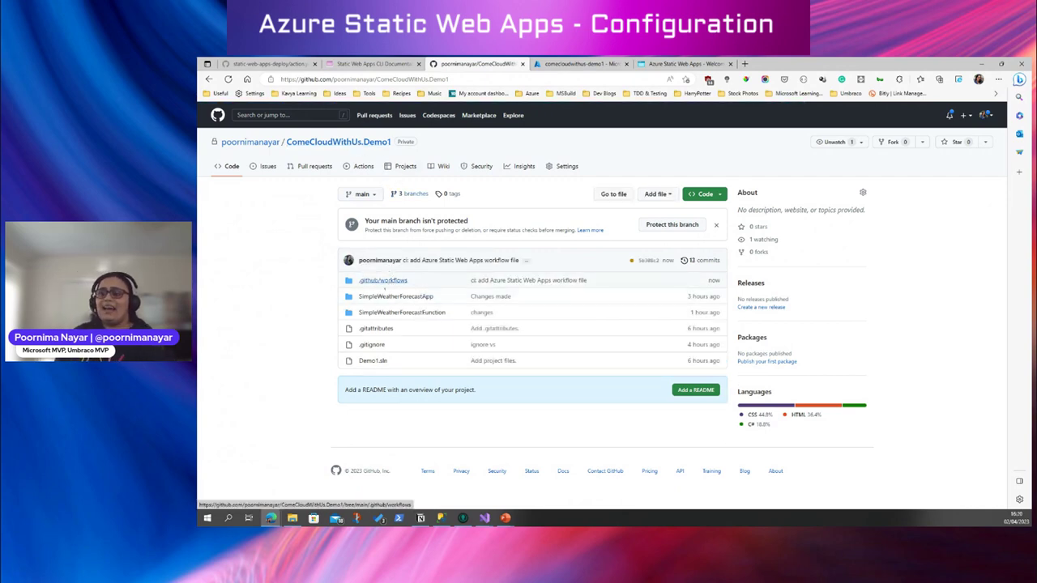
left_click(388, 281)
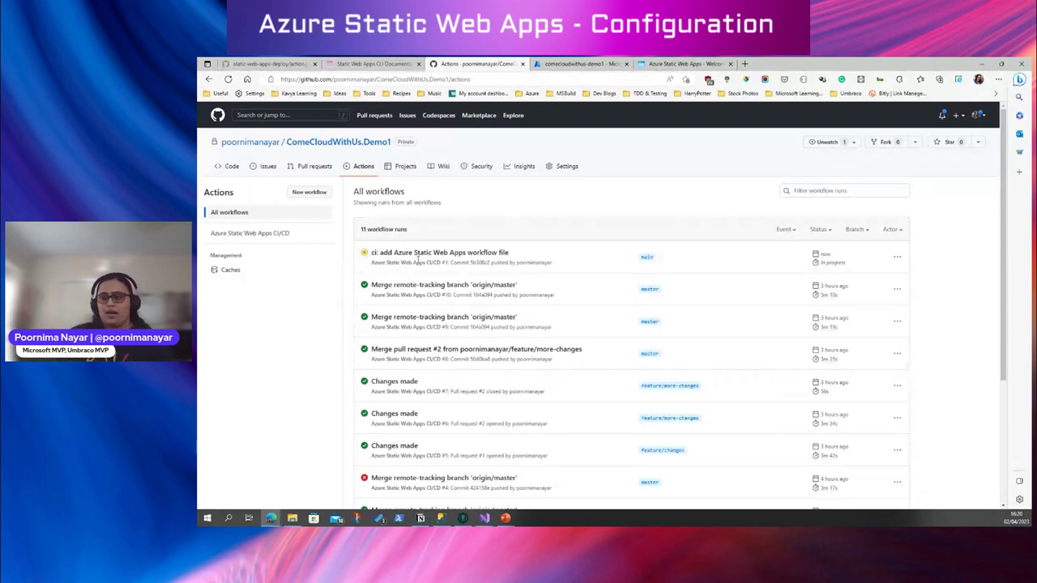
Open the Azure Static Web Apps workflow file in .github/workflows and examine its push and pull request triggers
left_click(231, 166)
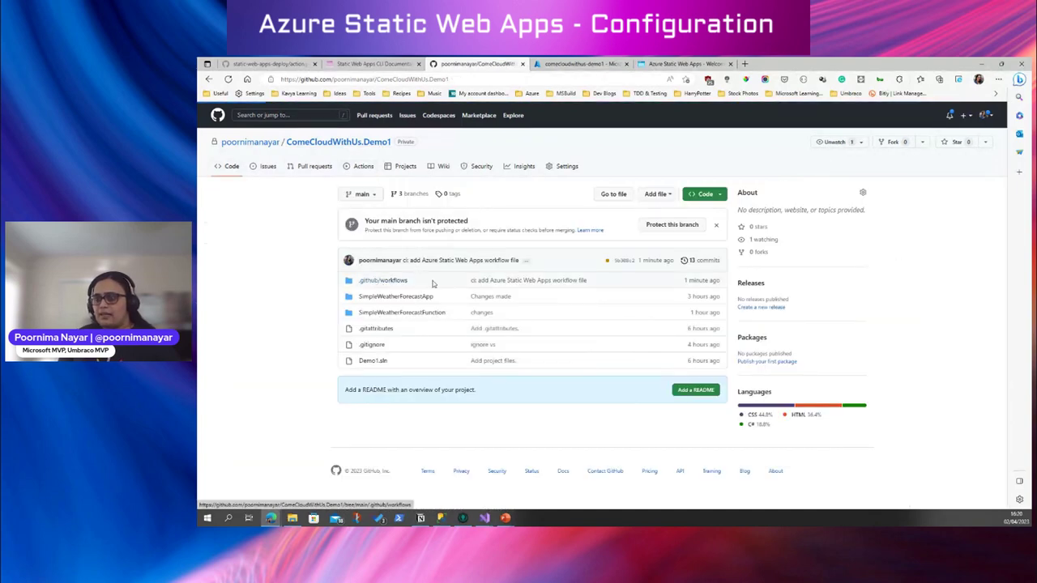
left_click(383, 280)
left_click(382, 261)
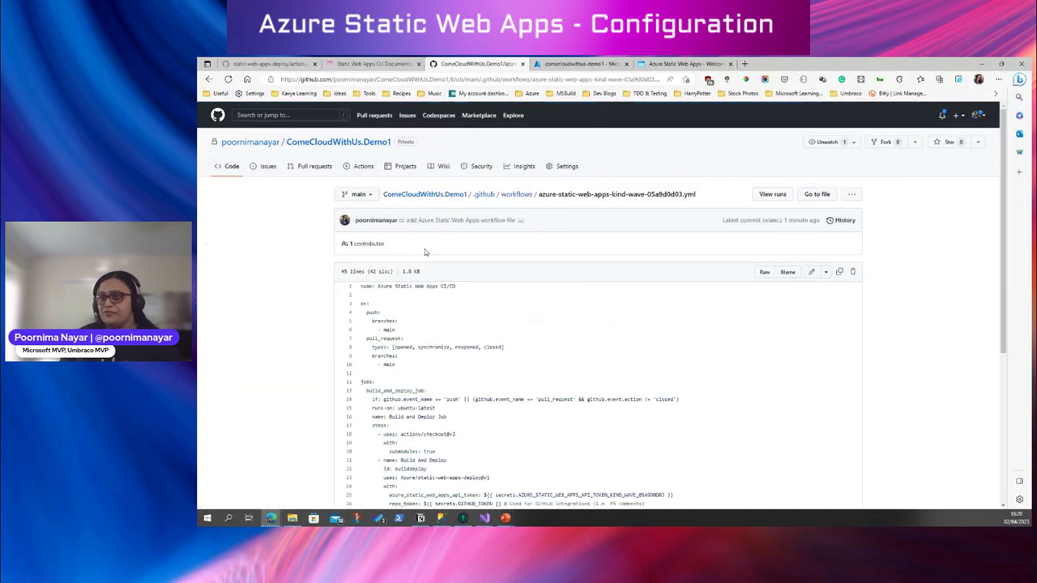
left_click_drag(999, 179, 1006, 261)
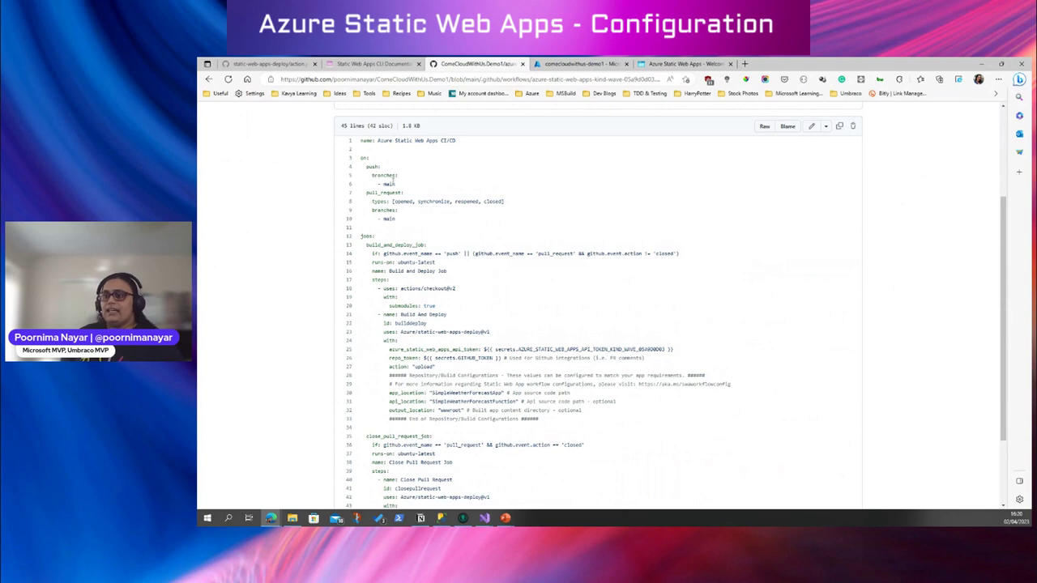
left_click_drag(366, 166, 504, 202)
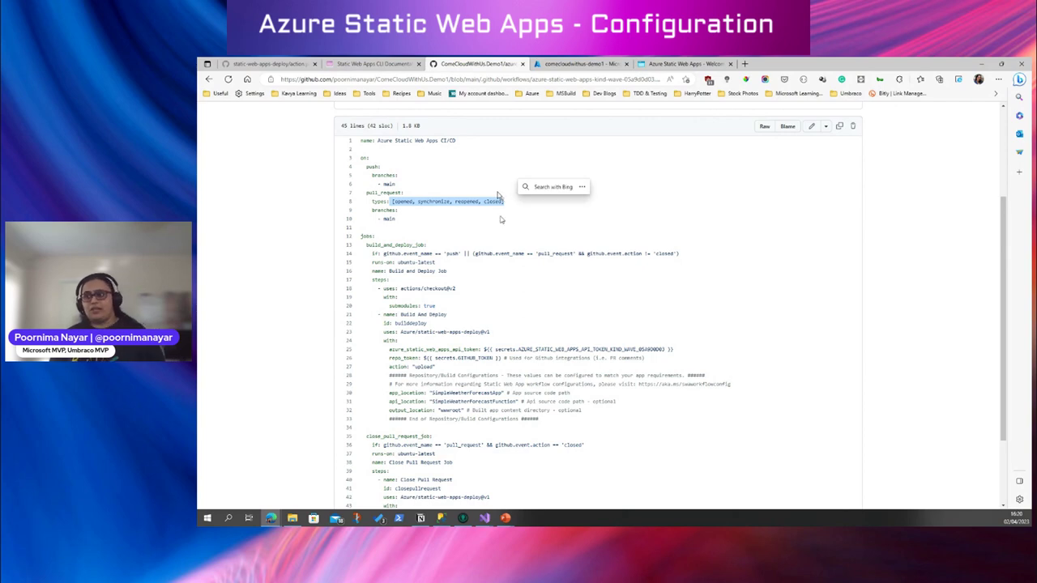
Examine the workflow's build_and_deploy_job and its condition on push, pull_request and closed events
left_click_drag(426, 245, 366, 243)
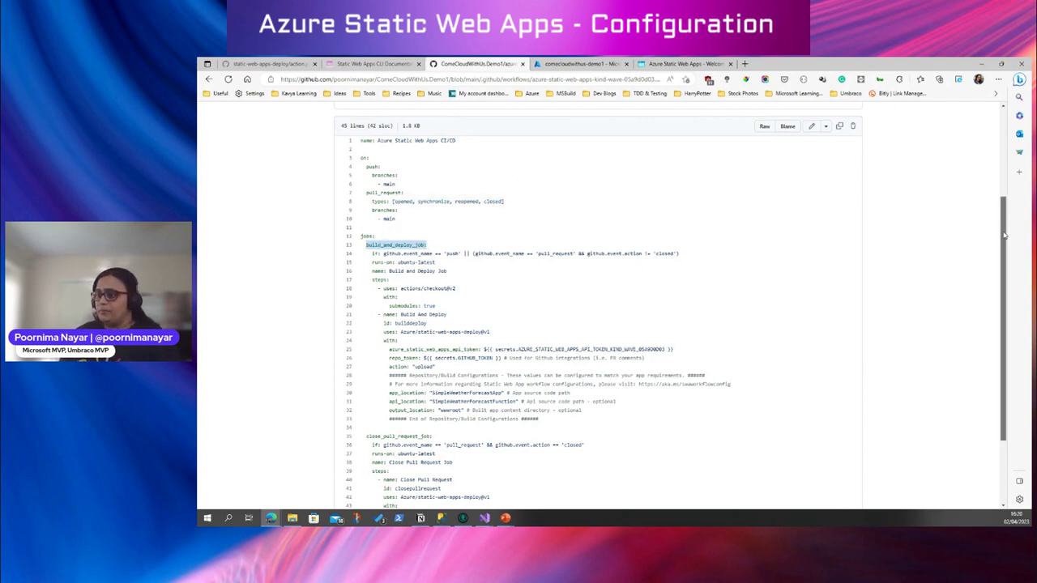
scroll(994, 310, "down", 3)
left_click(410, 329)
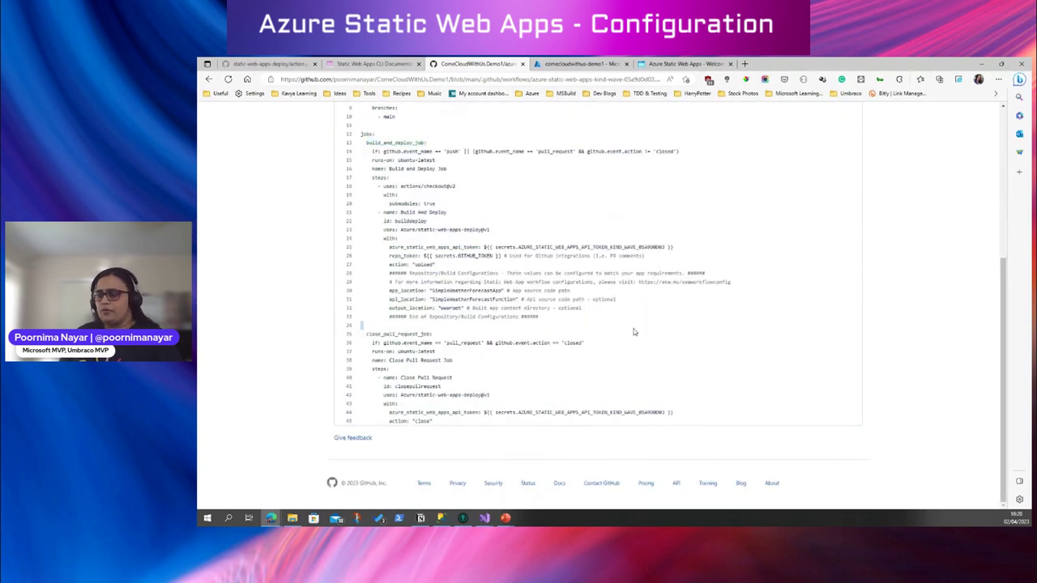
scroll(1005, 303, "up", 2)
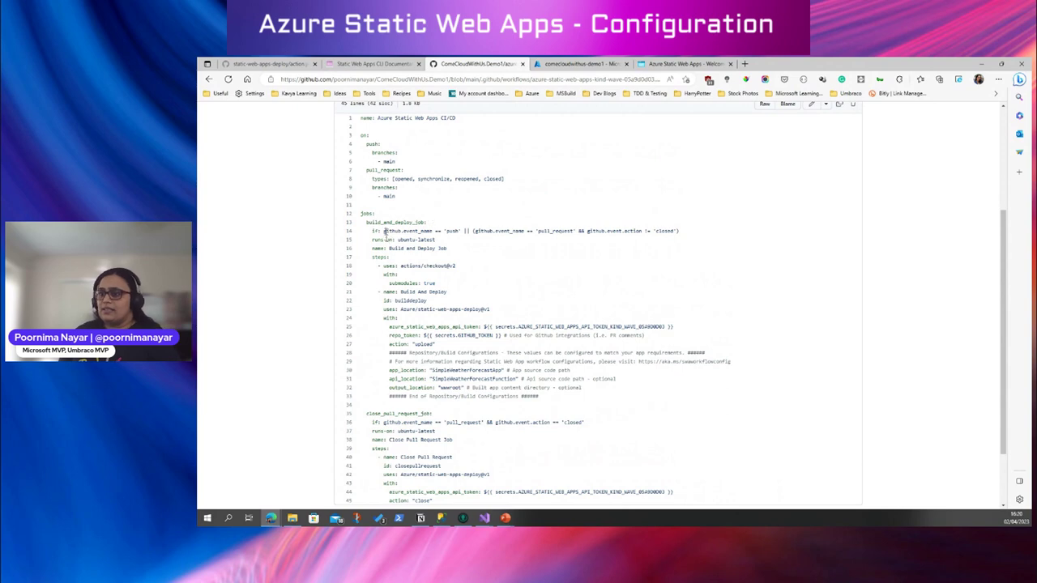
double_click(413, 231)
double_click(452, 231)
double_click(558, 231)
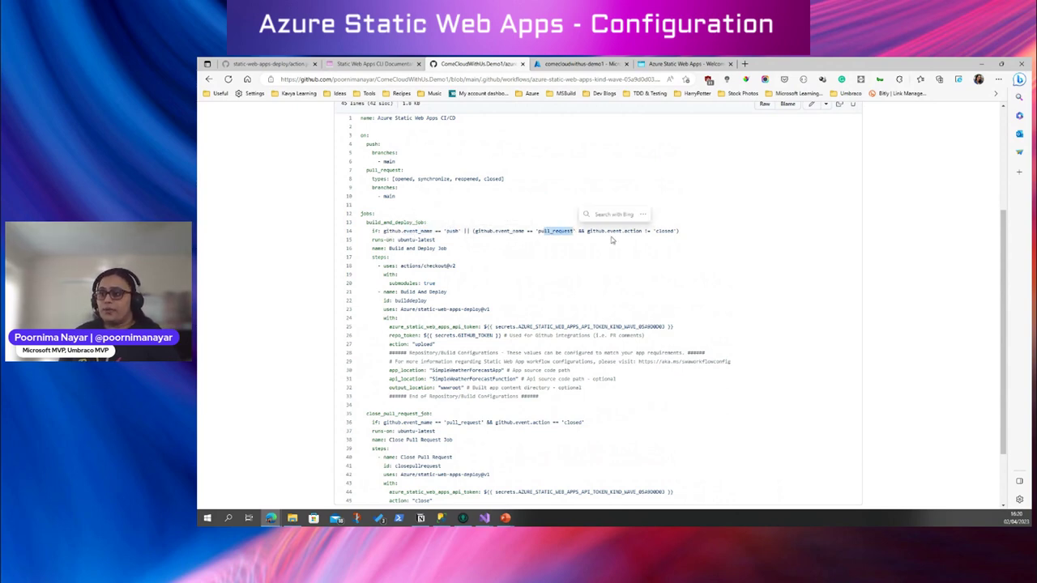
left_click(664, 231)
double_click(665, 231)
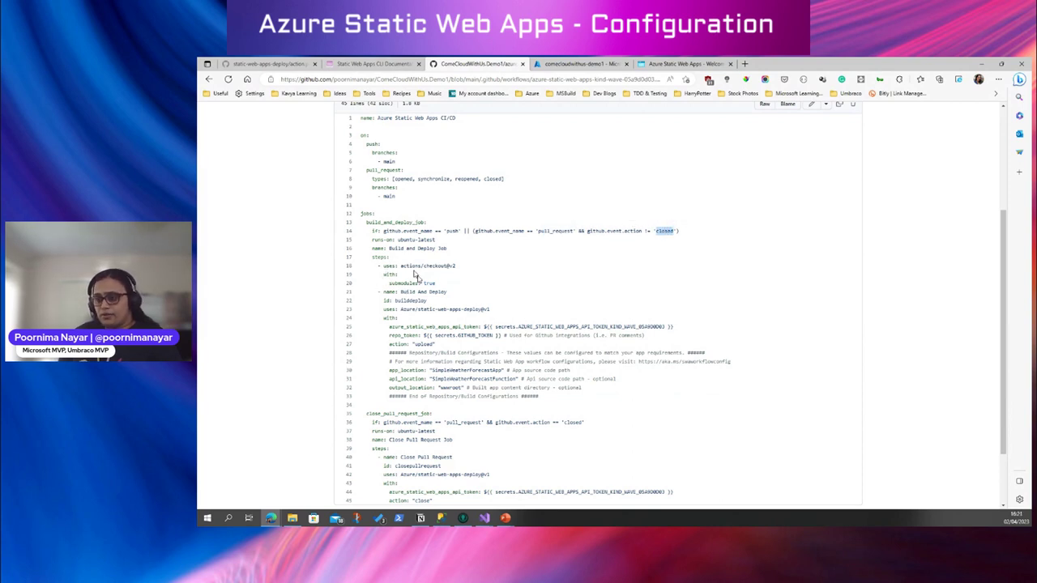
Examine the deploy action, the API and repository token settings and the app_location in the Build And Deploy step
left_click_drag(401, 310, 486, 310)
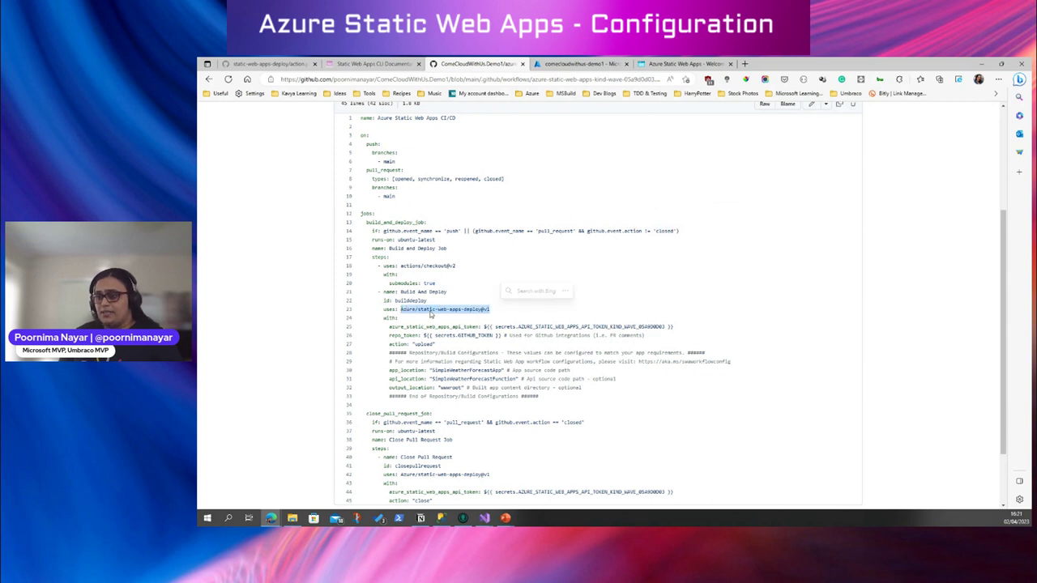
left_click(486, 311)
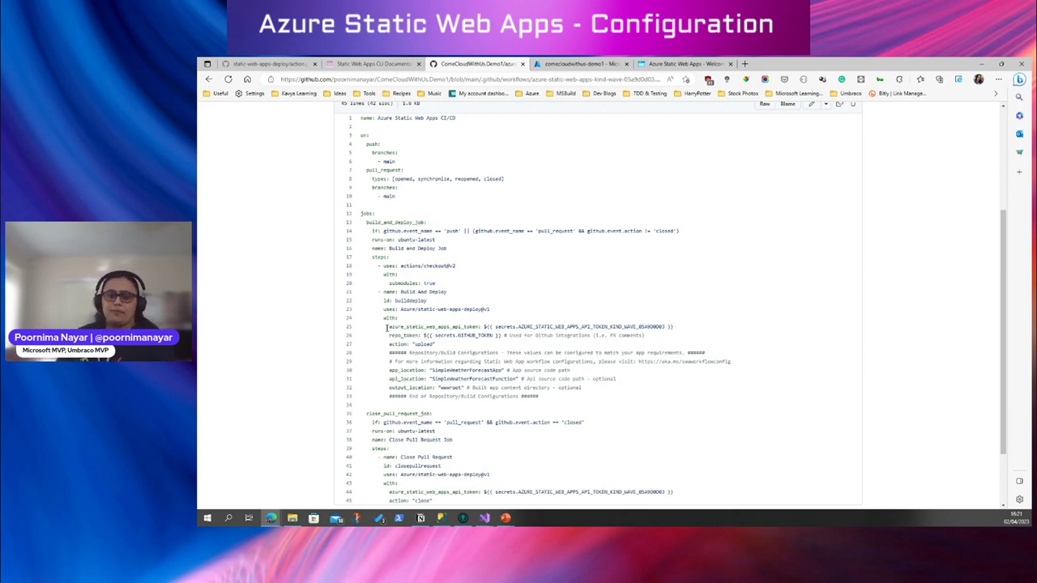
left_click_drag(387, 326, 674, 331)
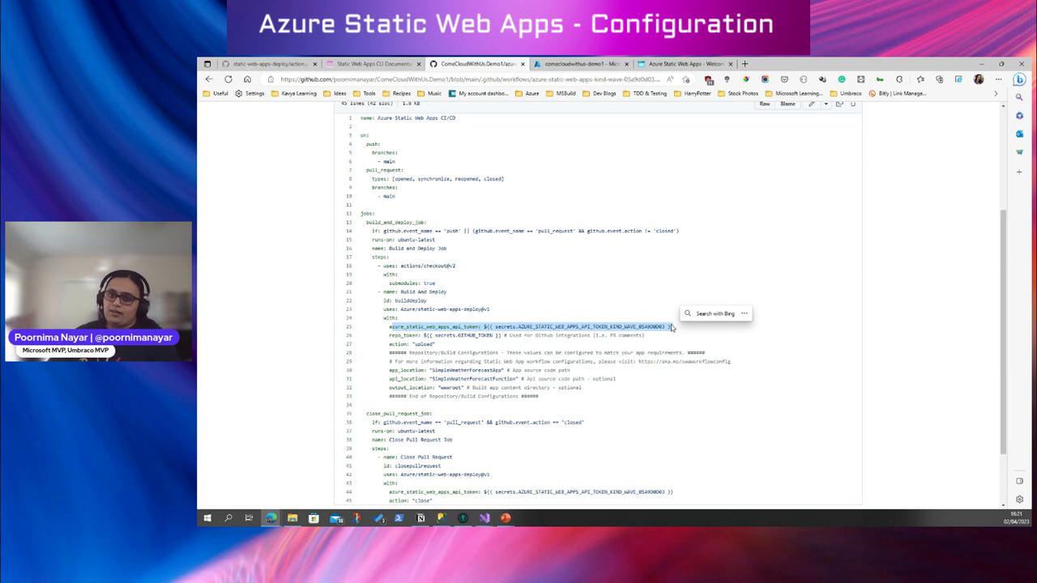
double_click(657, 328)
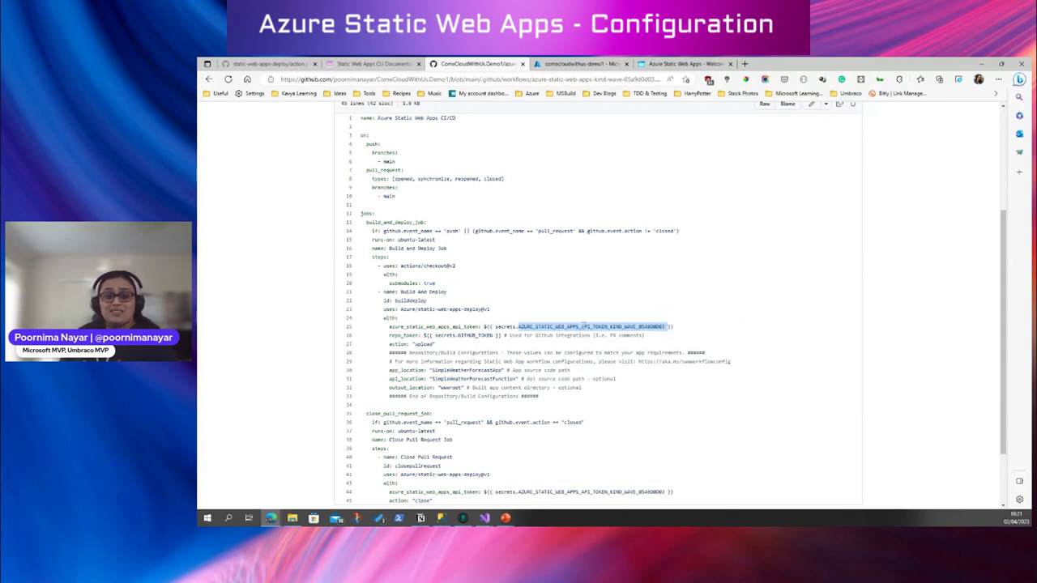
left_click_drag(388, 327, 691, 329)
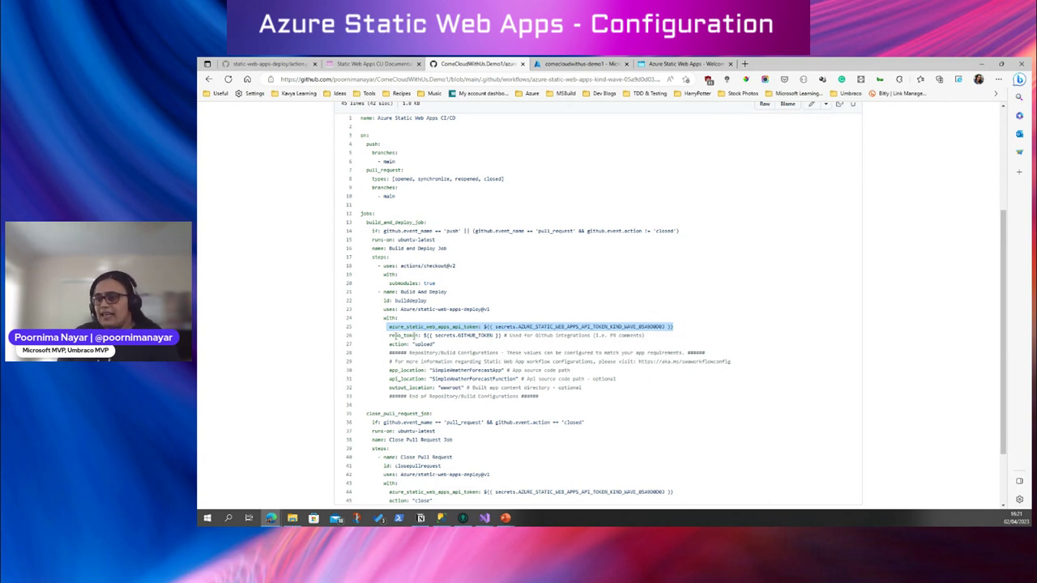
left_click_drag(390, 336, 502, 336)
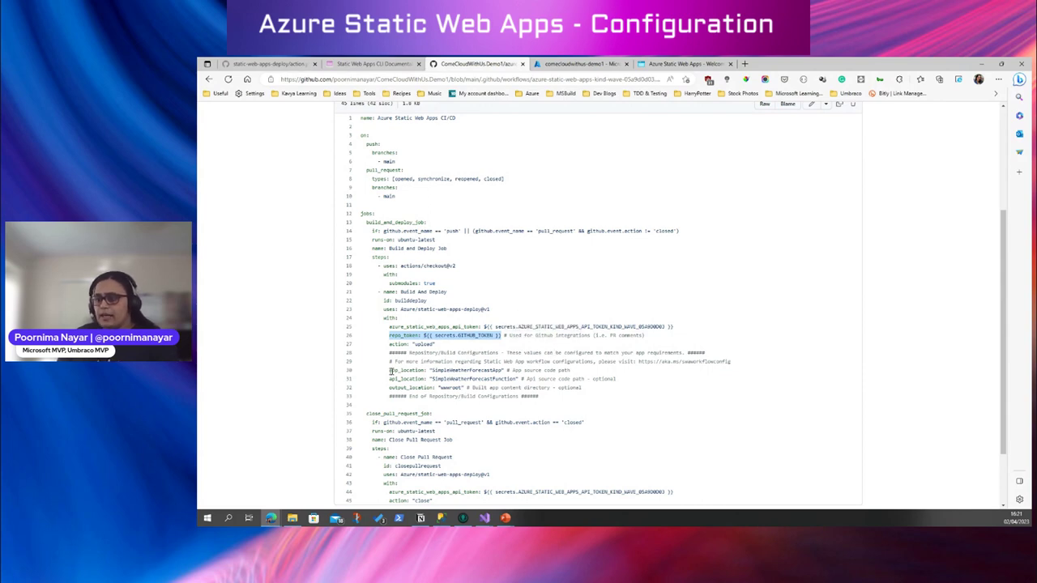
left_click_drag(390, 371, 539, 371)
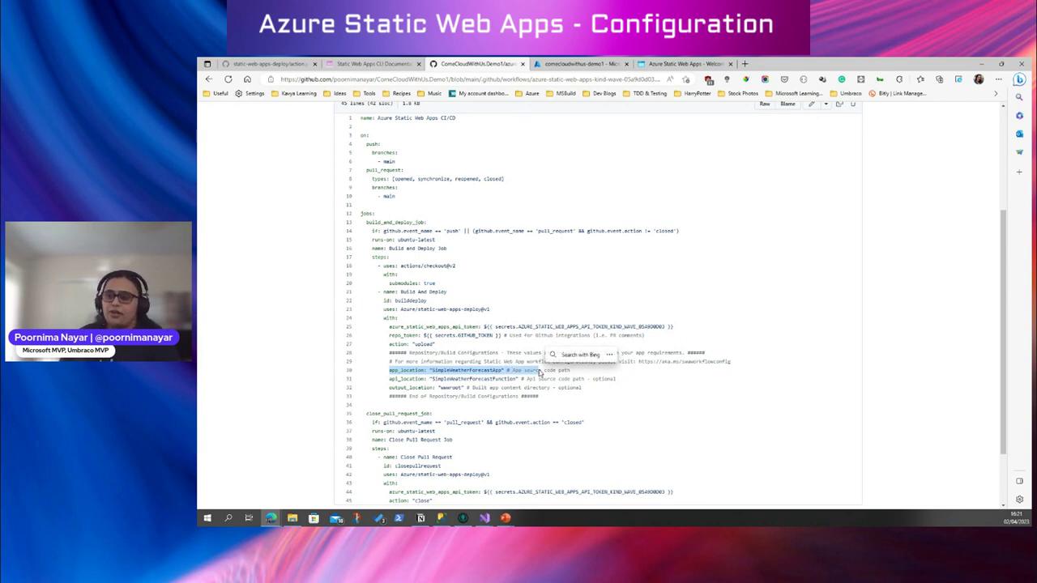
Examine the workflow's api_location and output_location settings and its close_pull_request_job
left_click_drag(389, 378, 426, 379)
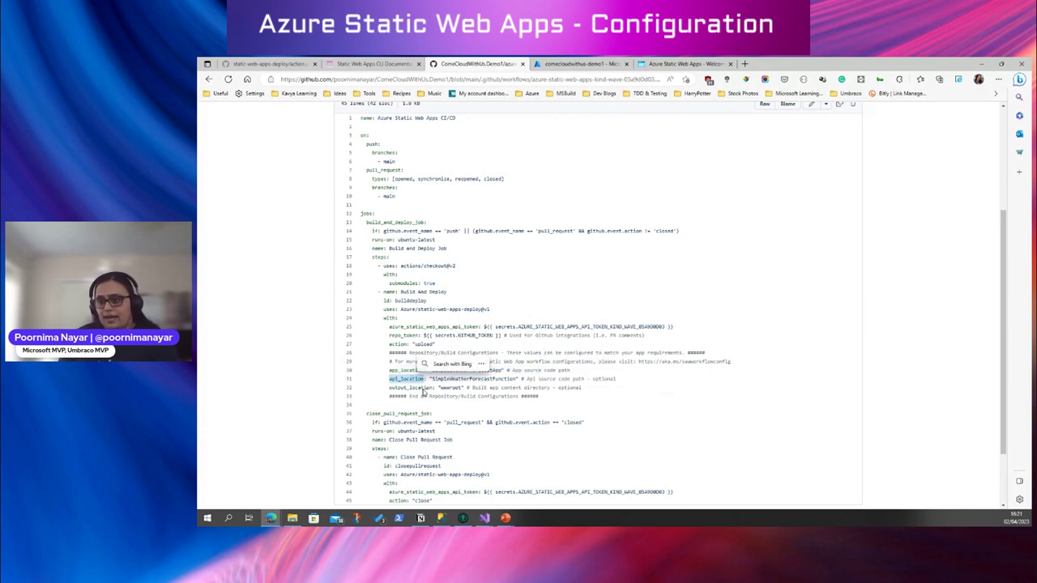
left_click(424, 389)
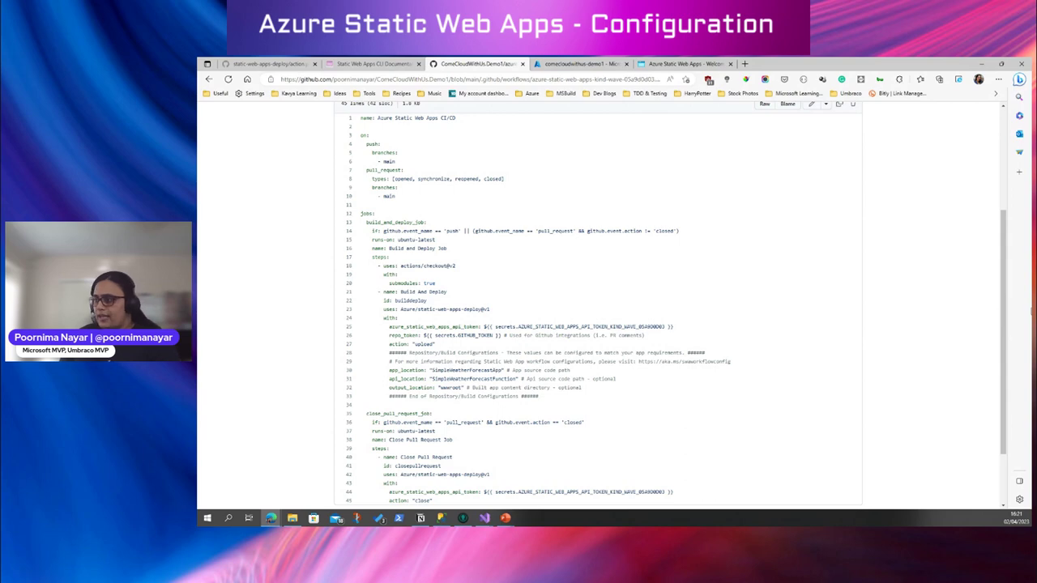
left_click_drag(1003, 308, 995, 347)
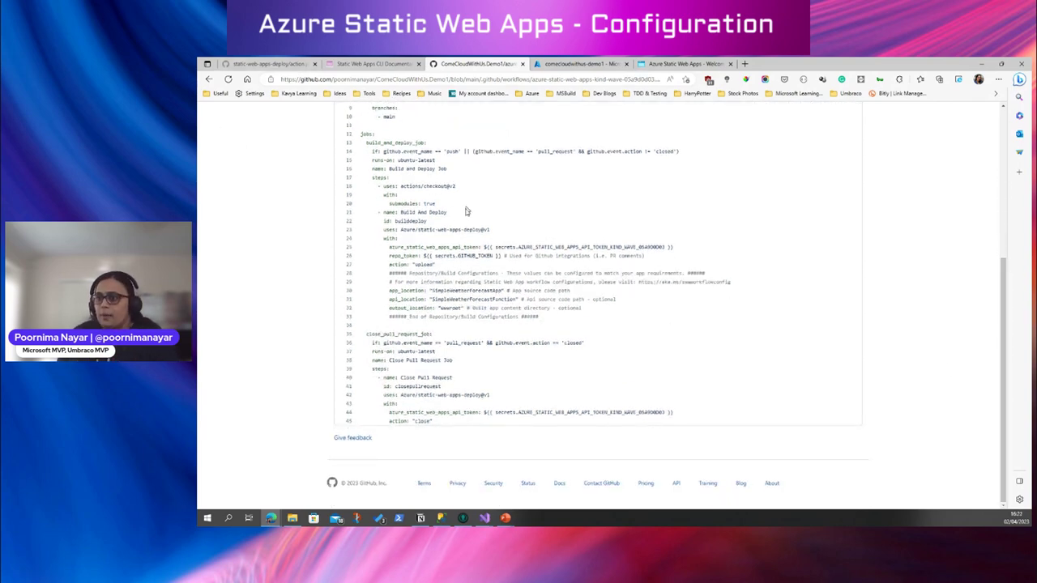
Check the workflow's static-web-apps-deploy@v1 reference and examine the api_build_command and app_build_command inputs in that action's action.yml
left_click_drag(438, 230, 493, 229)
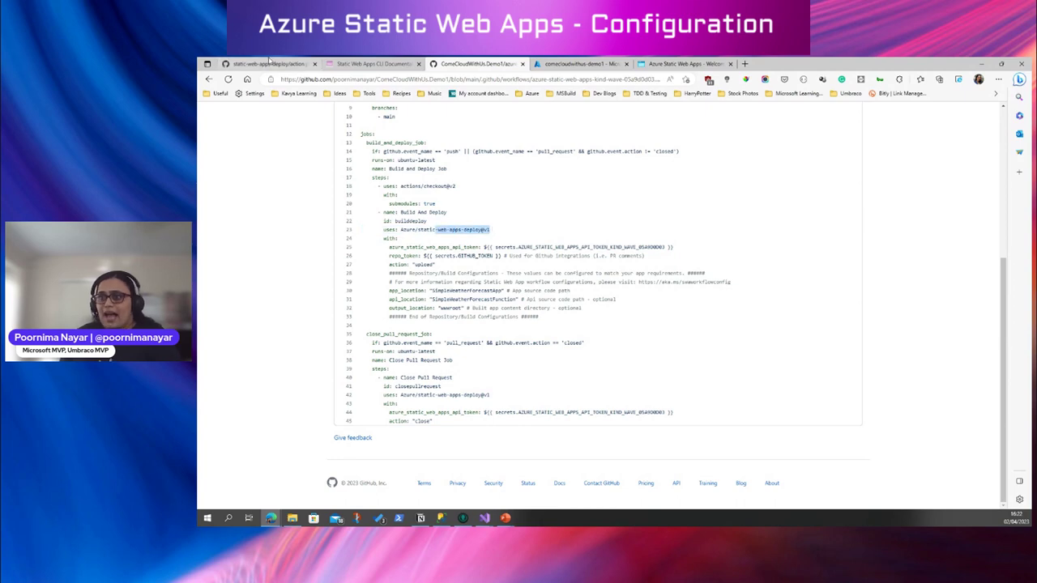
left_click(269, 63)
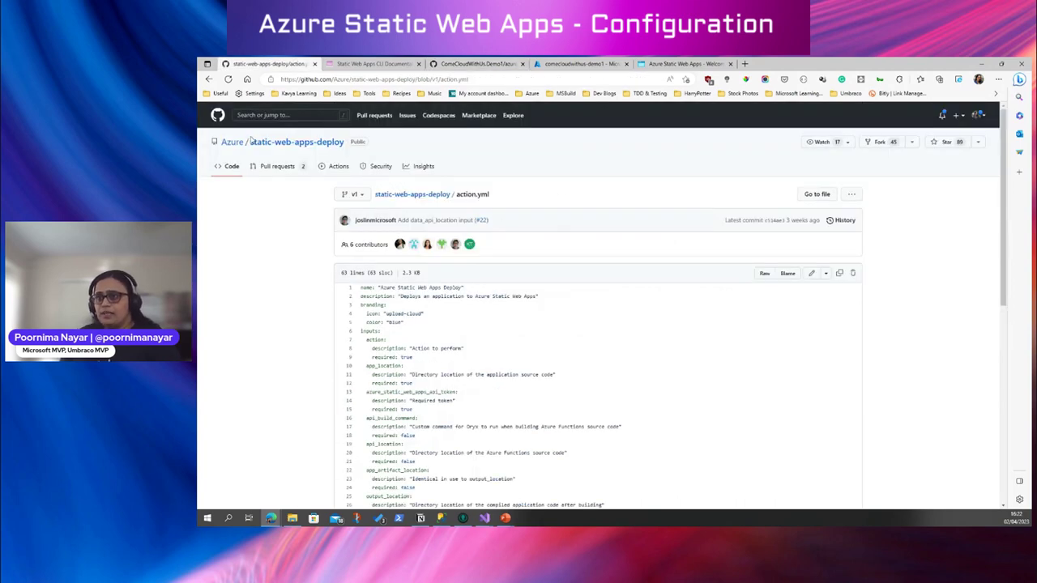
left_click_drag(1006, 166, 1008, 249)
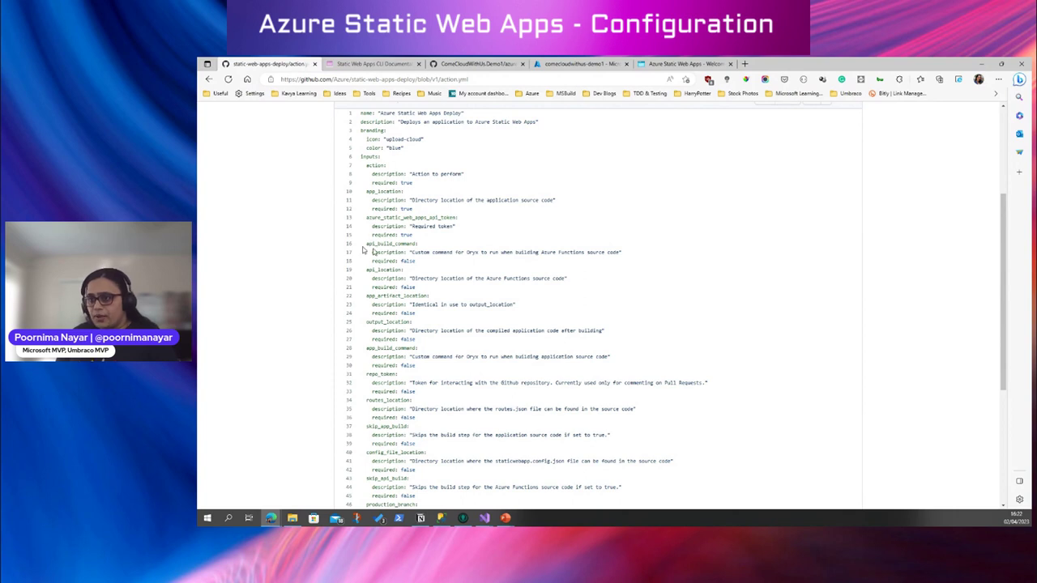
left_click_drag(365, 244, 422, 245)
left_click_drag(367, 348, 430, 348)
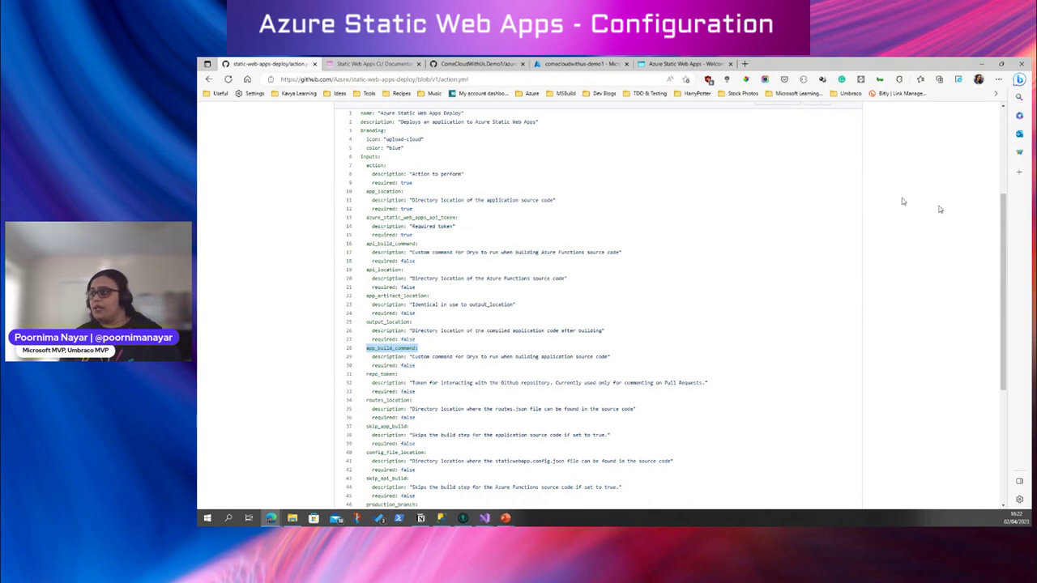
Examine the skip_app_build and skip_api_build inputs in the deploy action's action.yml
left_click_drag(1002, 207, 1002, 259)
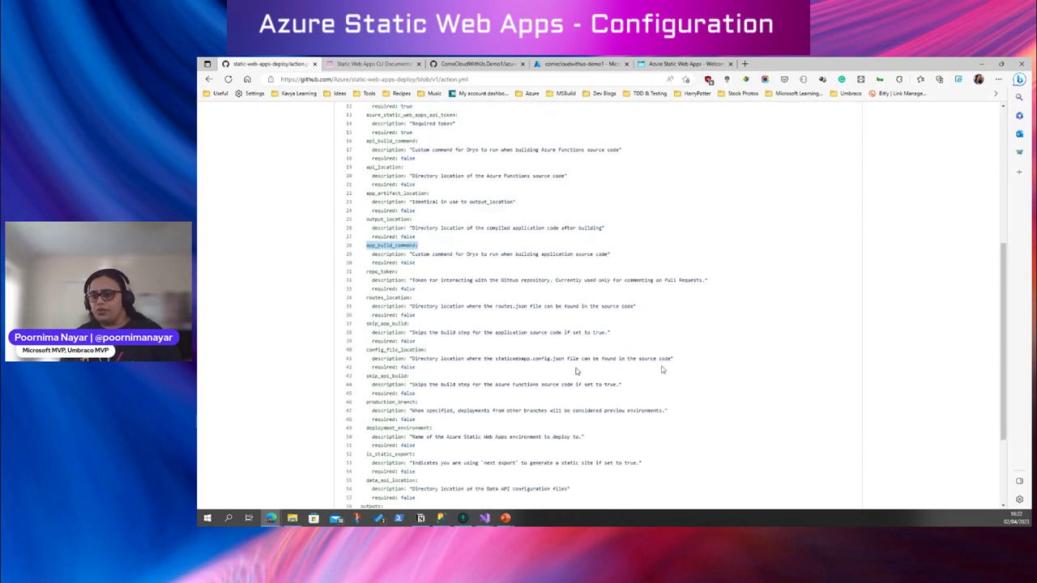
left_click_drag(363, 325, 418, 325)
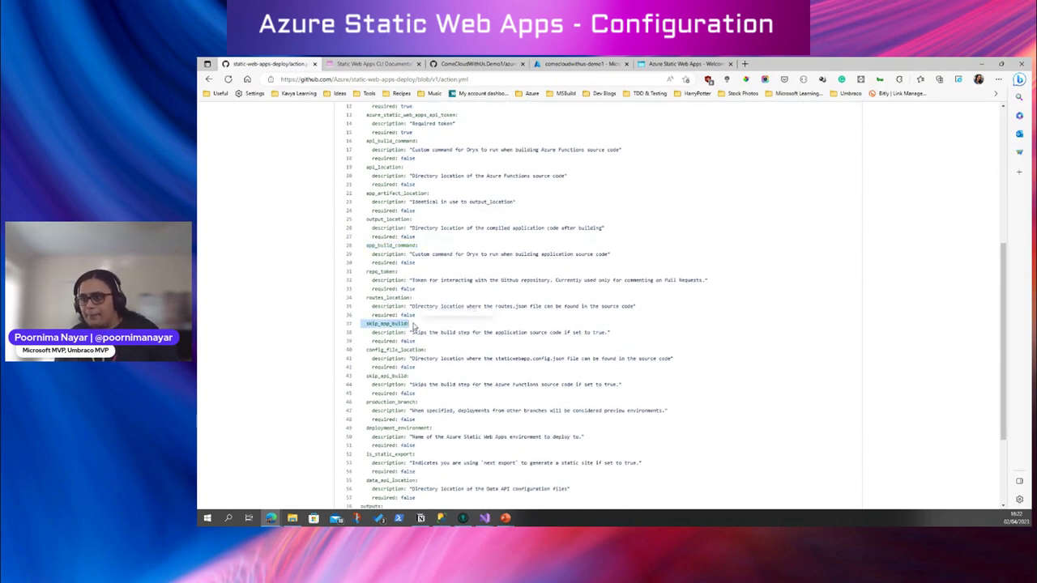
left_click(365, 381)
left_click_drag(366, 378, 427, 376)
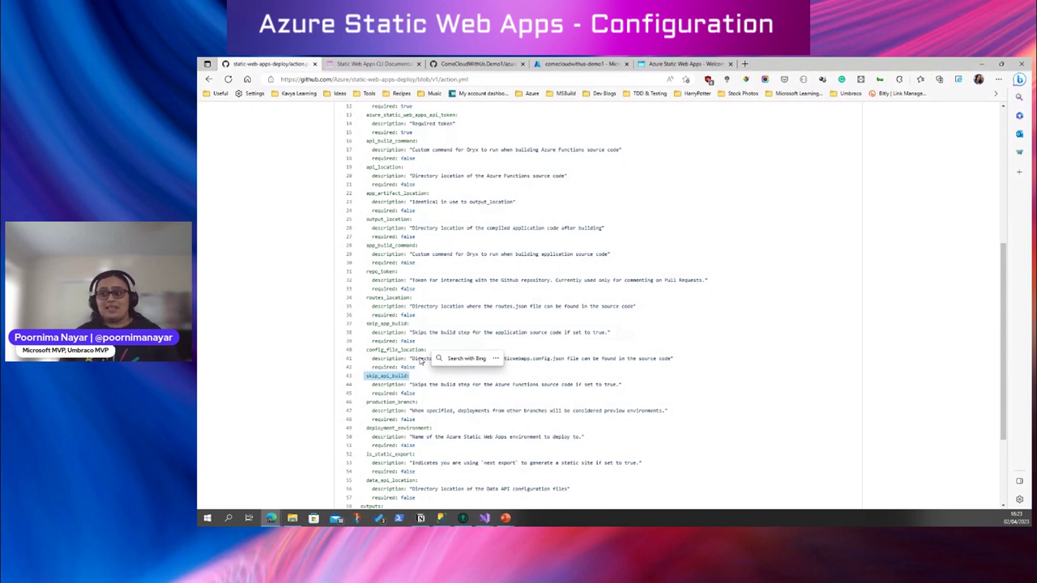
double_click(393, 323)
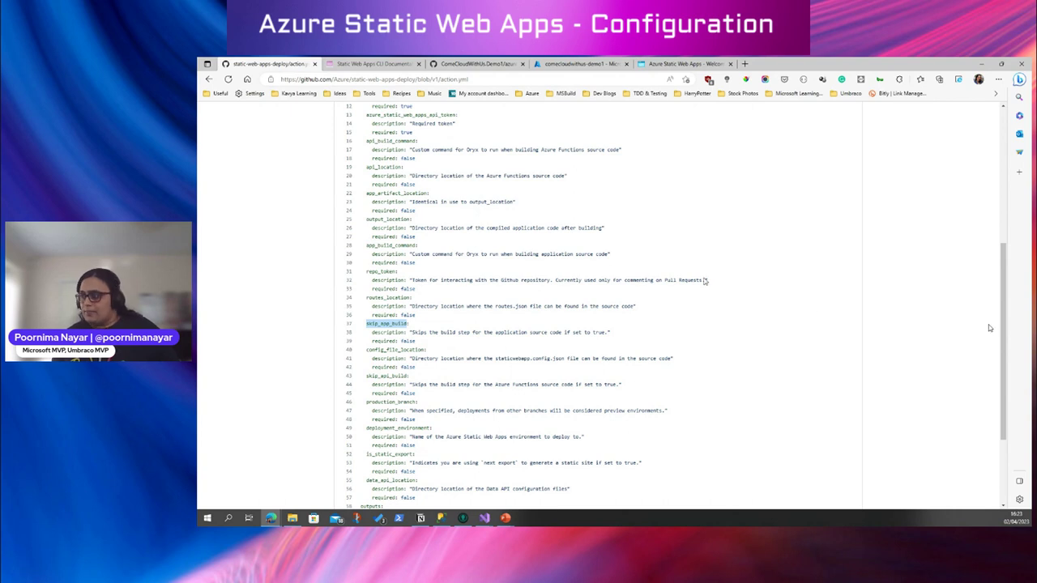
Examine the remaining inputs and the static_web_app_url output at the end of action.yml
scroll(987, 330, "down", 3)
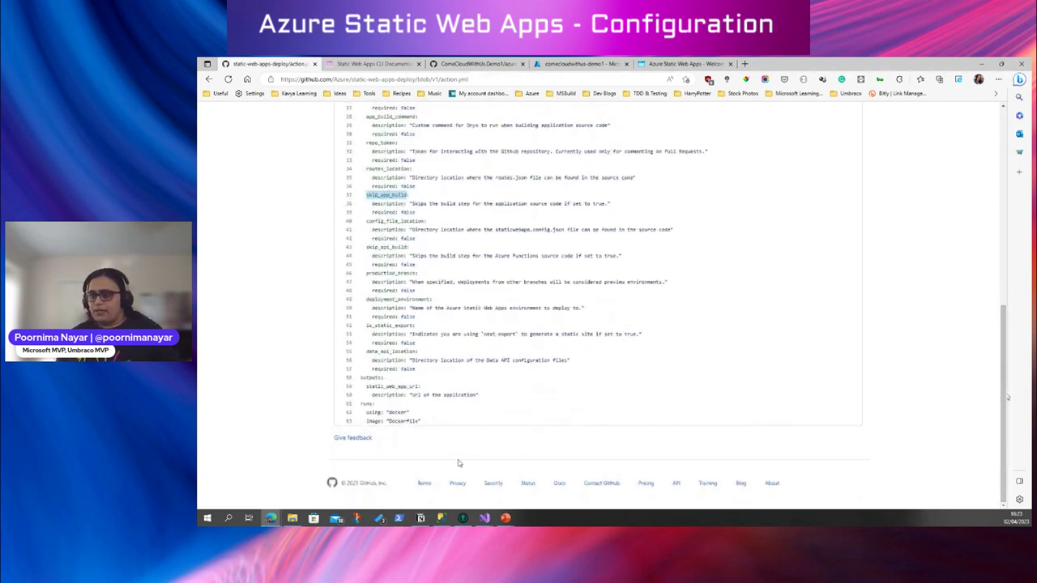
left_click(427, 392)
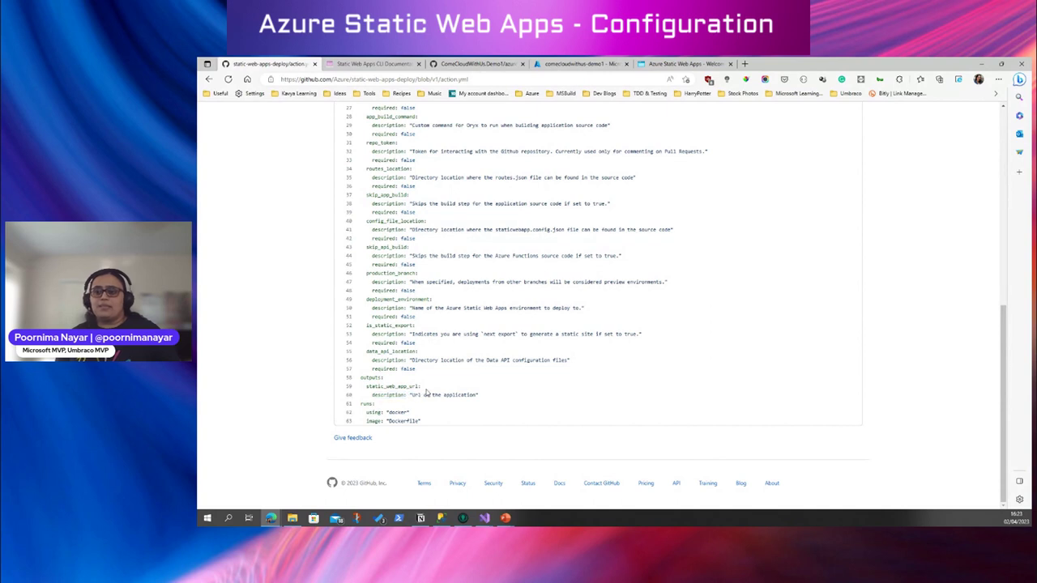
left_click_drag(360, 387, 430, 389)
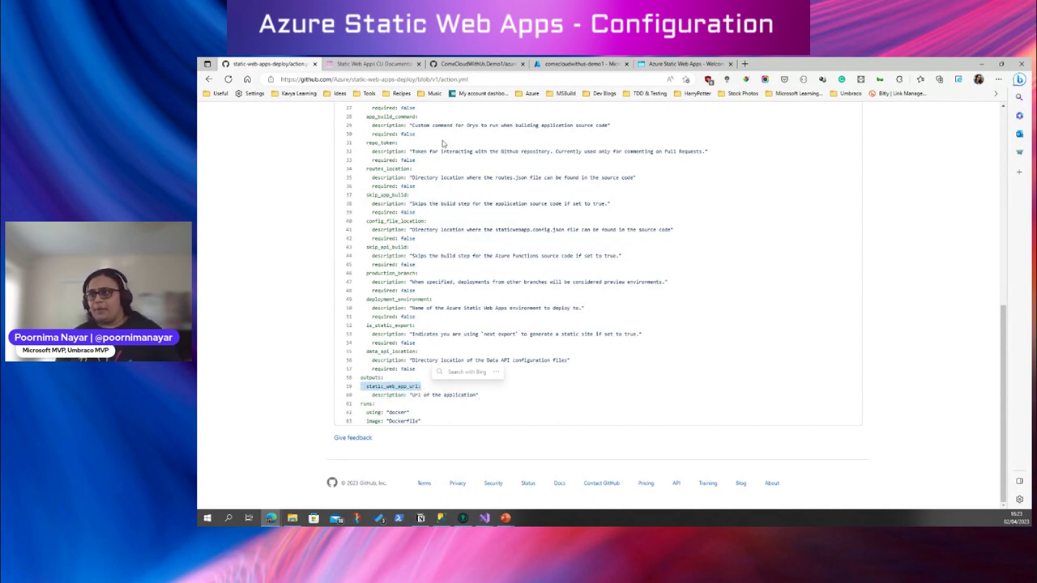
Return to the ComeCloudWithUs.Demo1 repository and open the "ci: add Azure Static Web Apps workflow file" run in its Actions
left_click(471, 64)
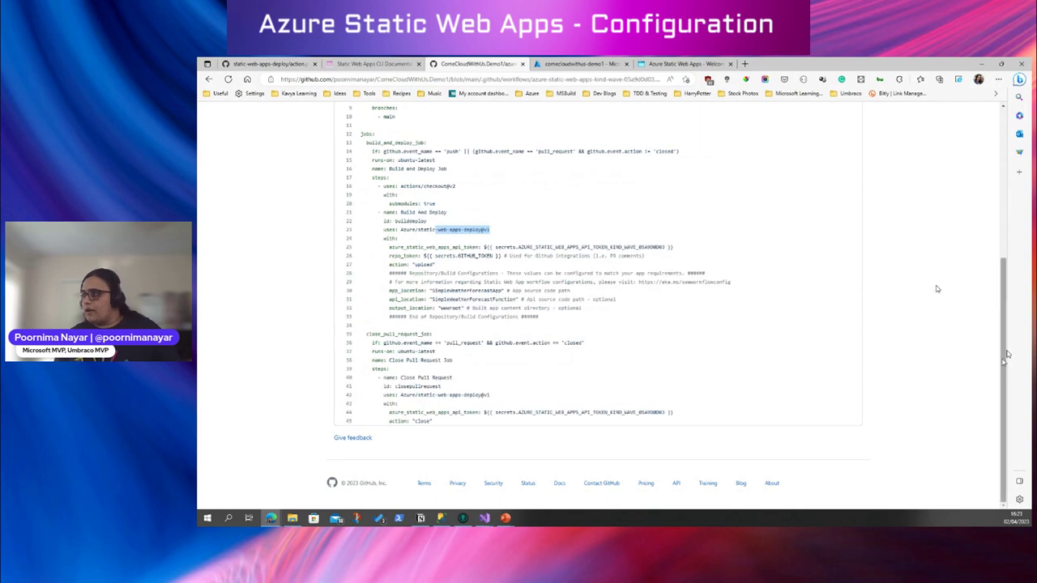
scroll(617, 231, "up", 3)
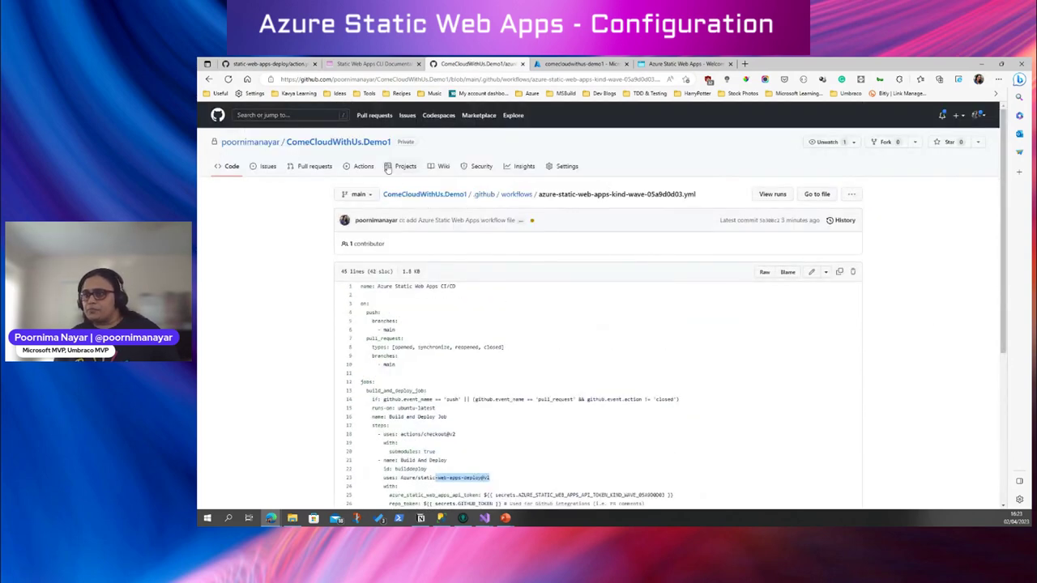
left_click(363, 167)
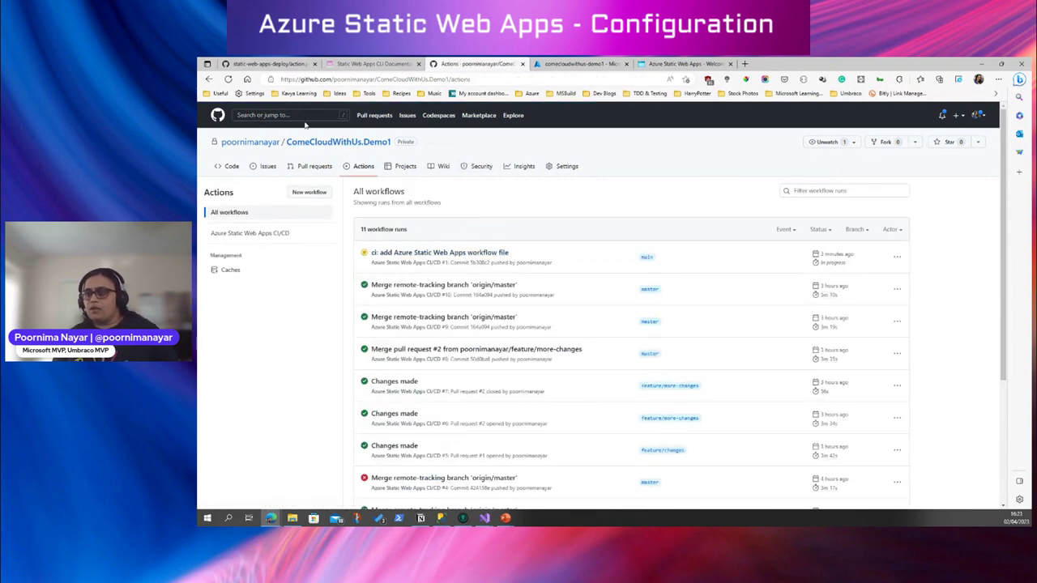
left_click(317, 144)
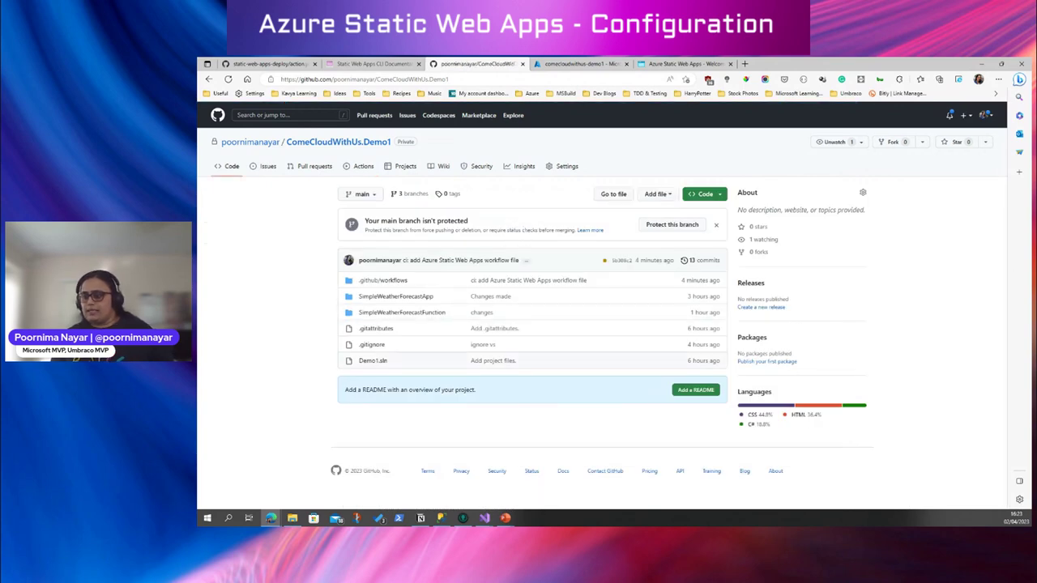
left_click(505, 517)
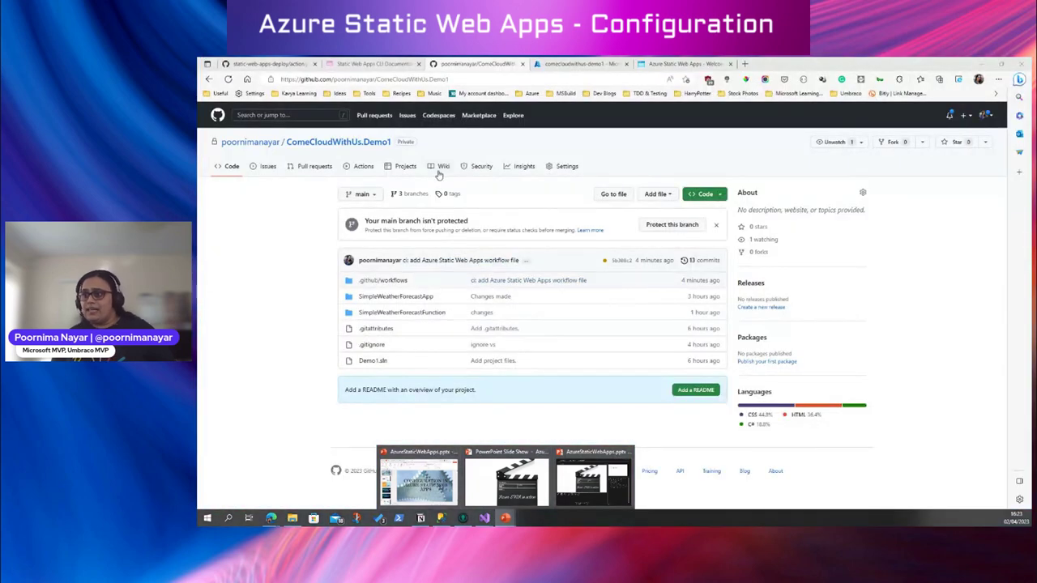
left_click(362, 166)
left_click(447, 255)
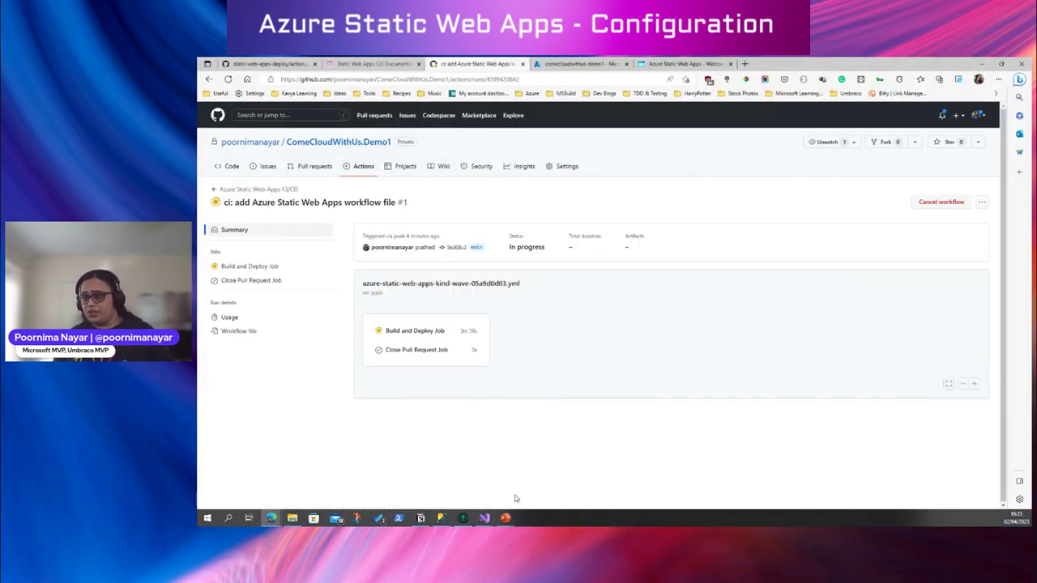
Switch to the running PowerPoint slide show and advance past the "Azure SWA in action" slide
left_click(595, 478)
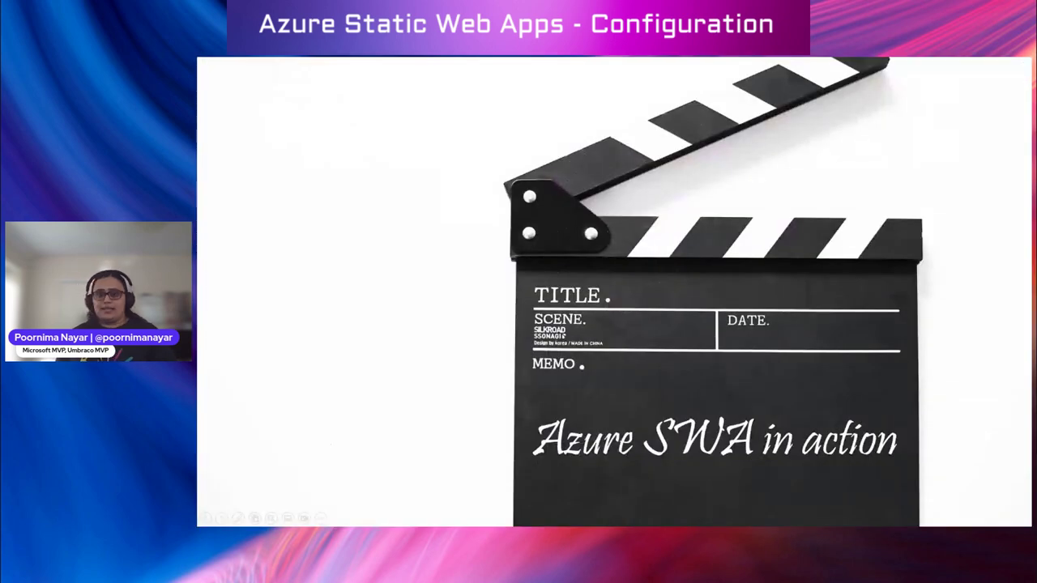
key("Right")
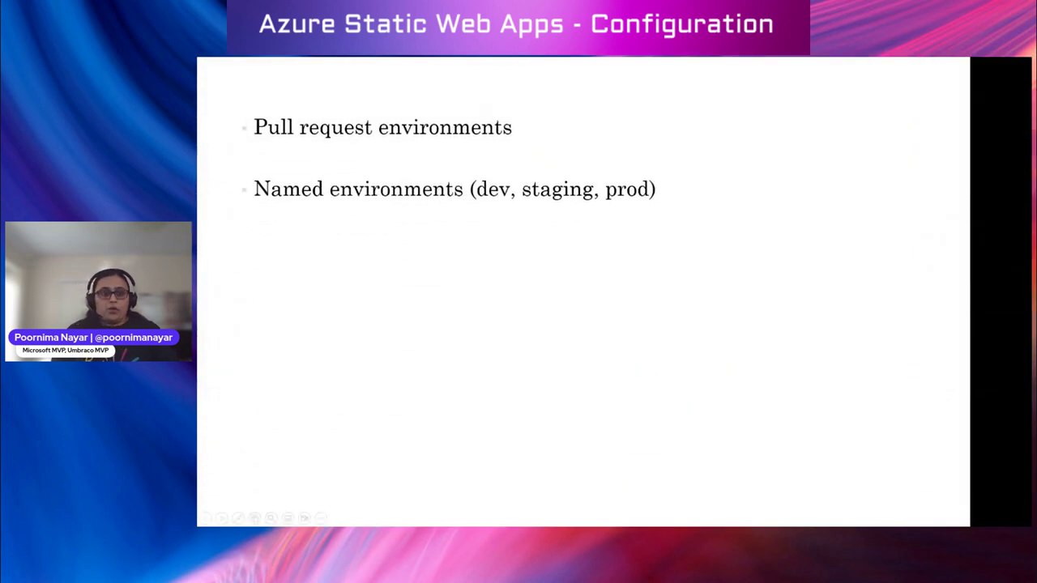